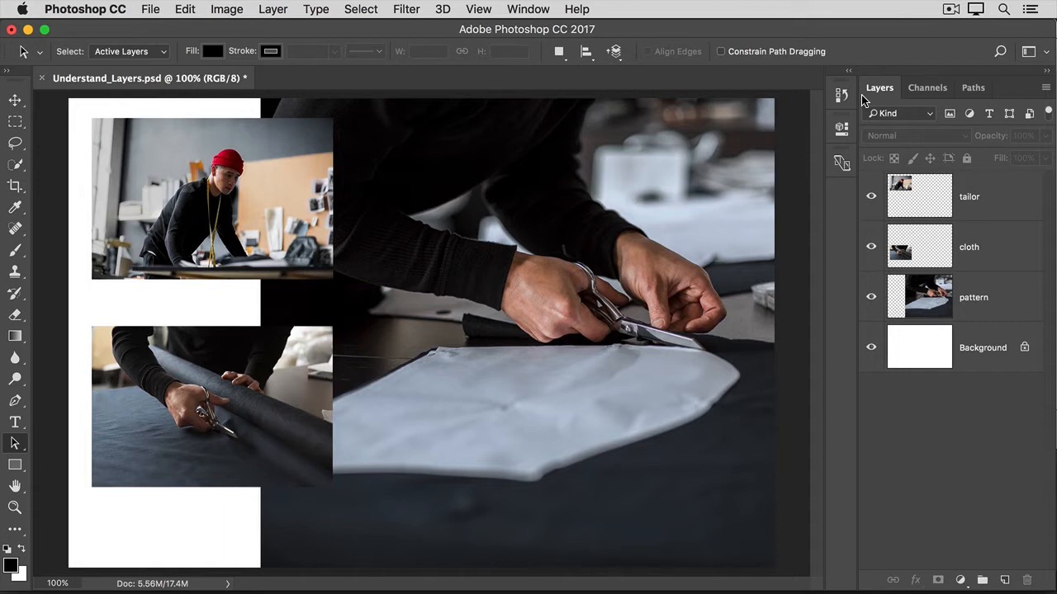
pyautogui.click(535, 10)
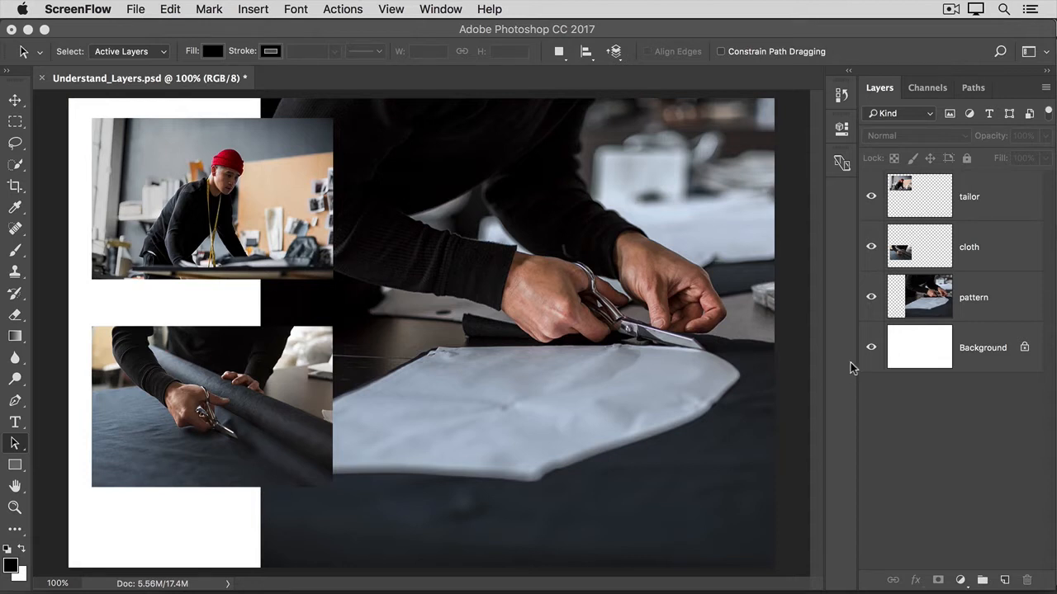
# Hide the tailor, cloth and pattern layers so that only the Background layer stays visible.
pyautogui.click(872, 199)
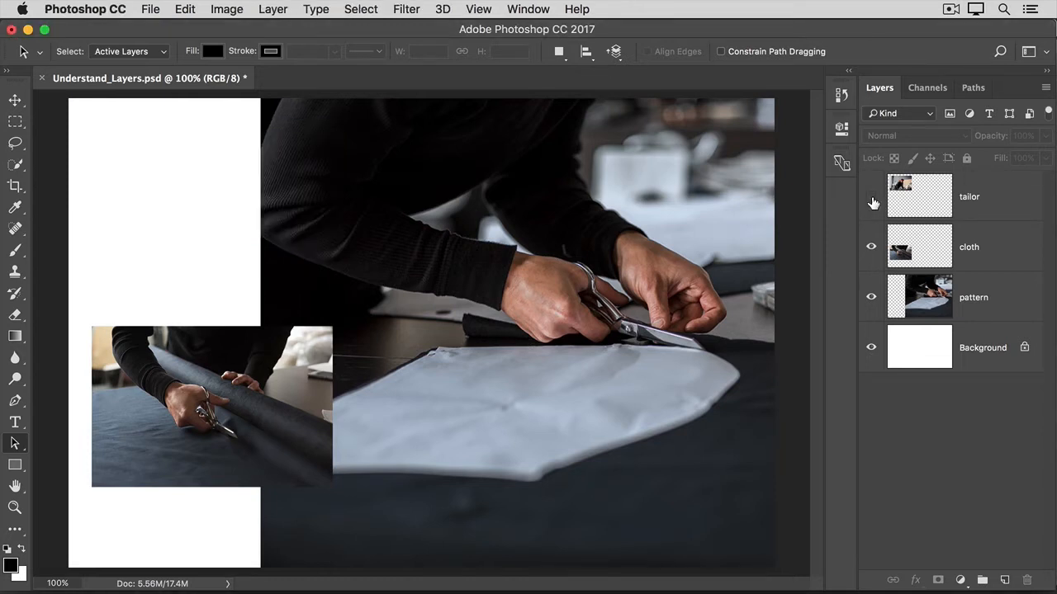
pyautogui.click(872, 249)
pyautogui.click(871, 300)
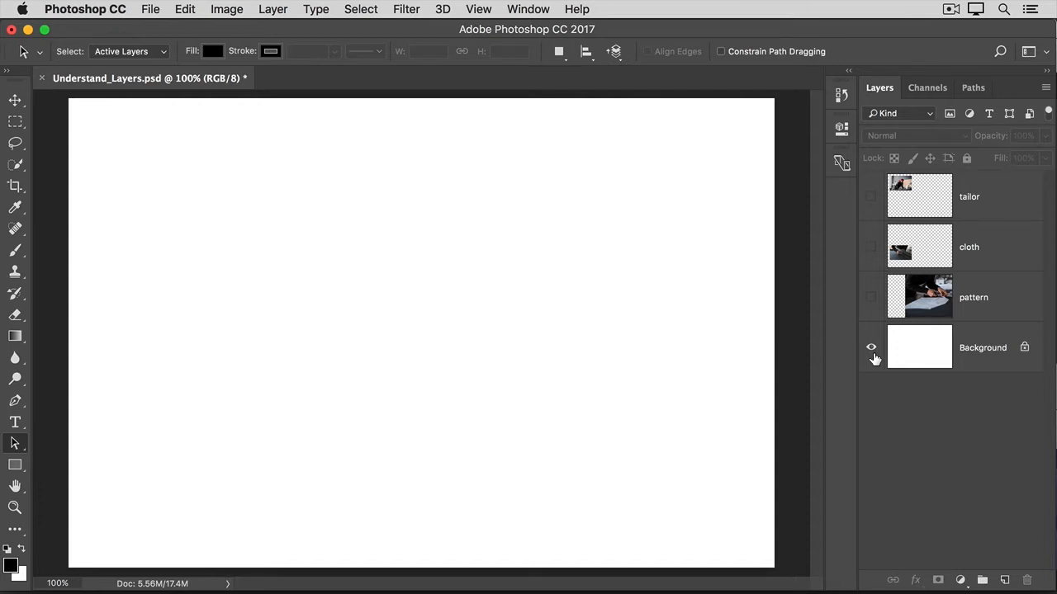
# Make the pattern, cloth and tailor layers visible again.
pyautogui.click(870, 297)
pyautogui.click(871, 247)
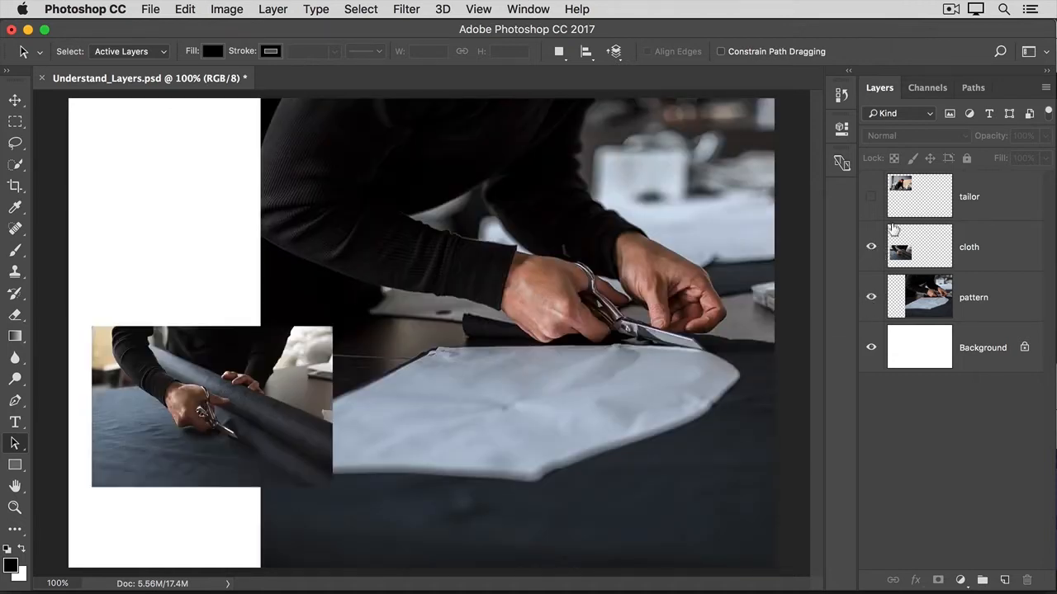
pyautogui.click(870, 197)
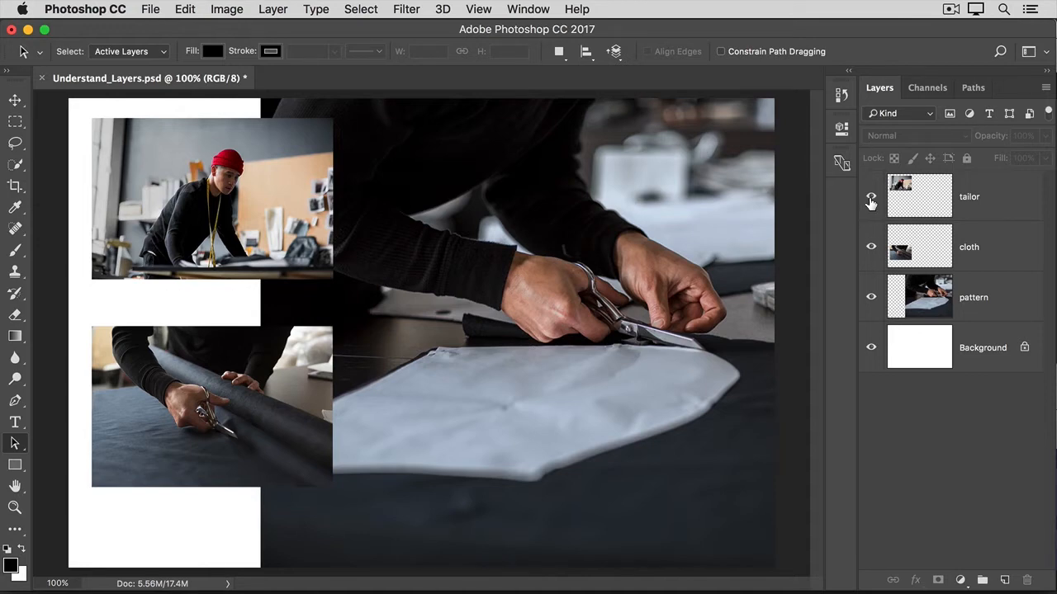
# Isolate the tailor layer by hiding all other layers at once, and restore the visibility of the others.
pyautogui.keyDown('alt'); pyautogui.click(871, 198); pyautogui.keyUp('alt')
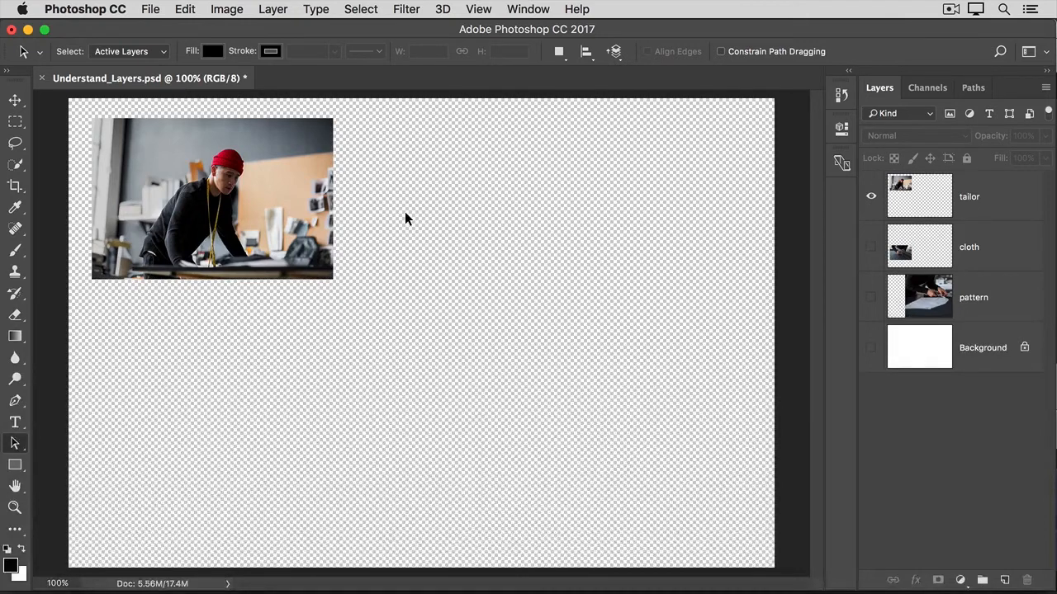
pyautogui.keyDown('alt'); pyautogui.click(871, 199); pyautogui.keyUp('alt')
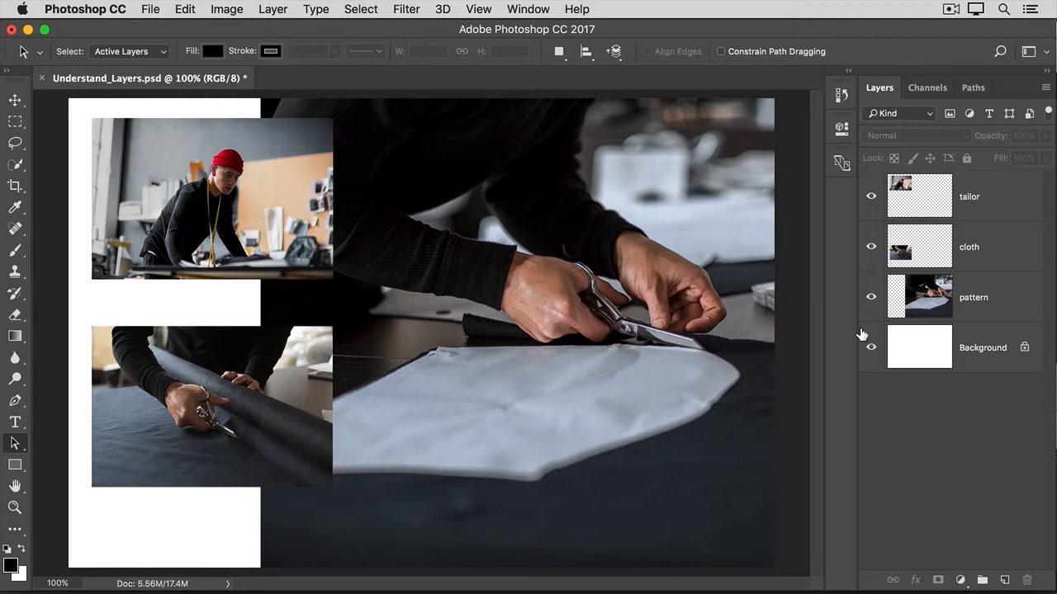
# Shift the cloth layer's photo slightly downward on the canvas with the Move tool.
pyautogui.click(997, 252)
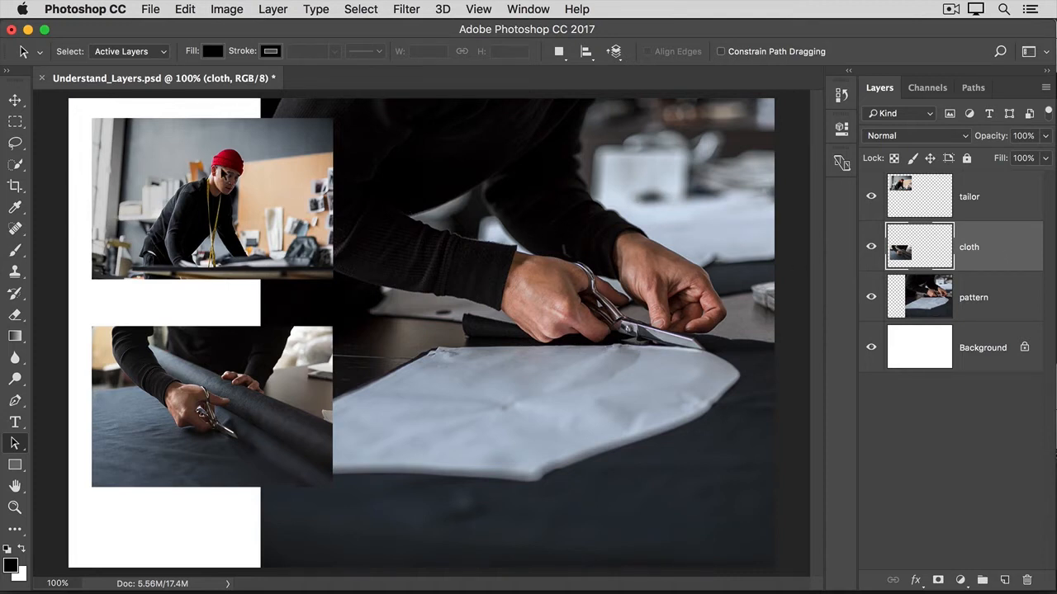
pyautogui.click(15, 100)
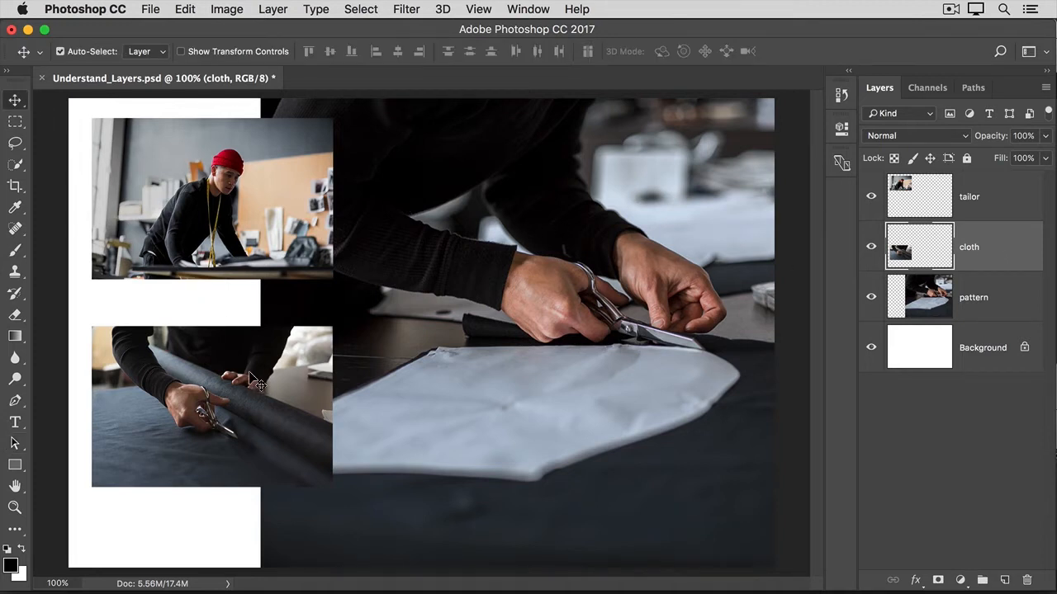
pyautogui.moveTo(250, 373); pyautogui.dragTo(256, 400)
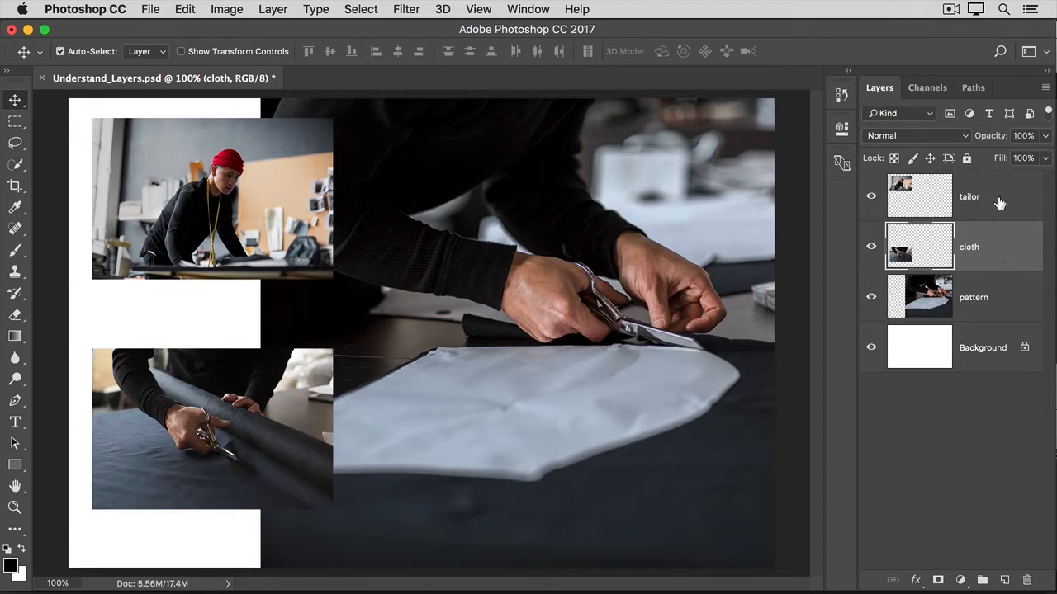
# Add the tailor layer to the selected cloth layer and move both photos slightly downward together.
pyautogui.press('super')
pyautogui.keyDown('super'); pyautogui.click(999, 203); pyautogui.keyUp('super')
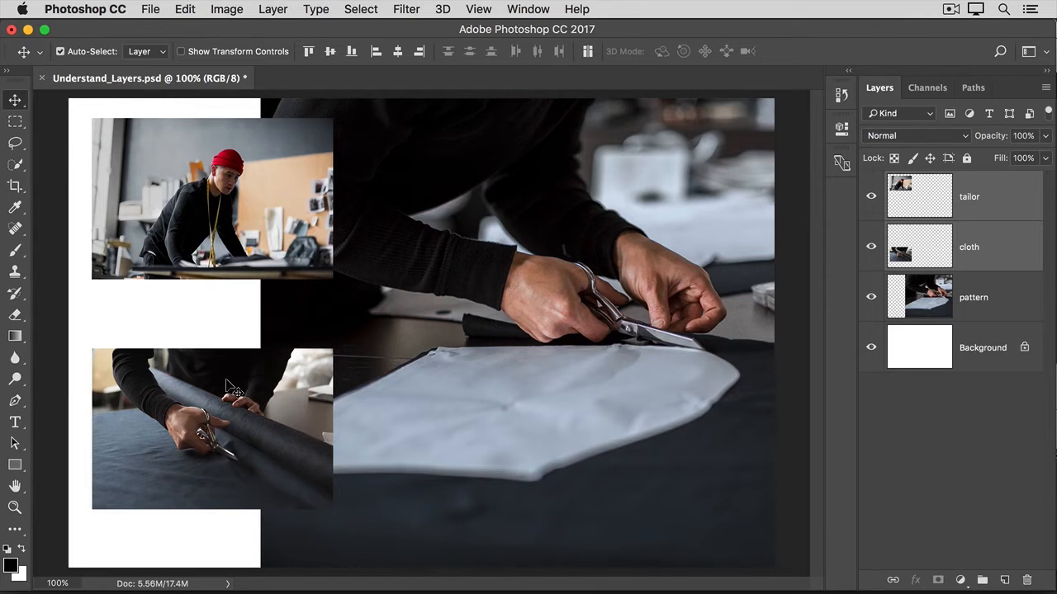
pyautogui.moveTo(228, 383); pyautogui.dragTo(227, 397)
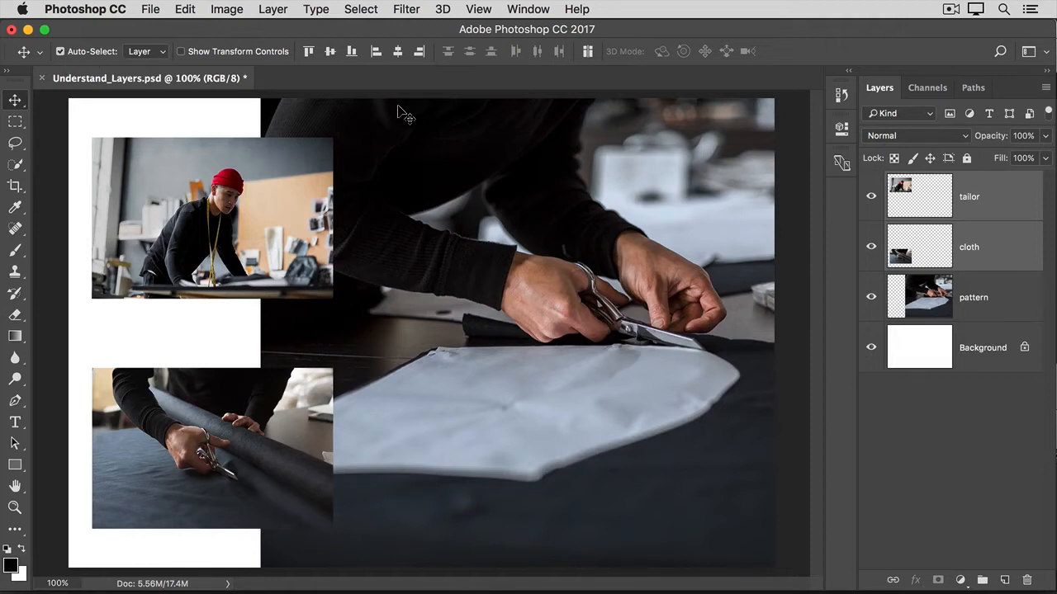
# Select the pattern layer directly in the image and turn off the Move tool's Auto-Select option.
pyautogui.click(568, 216)
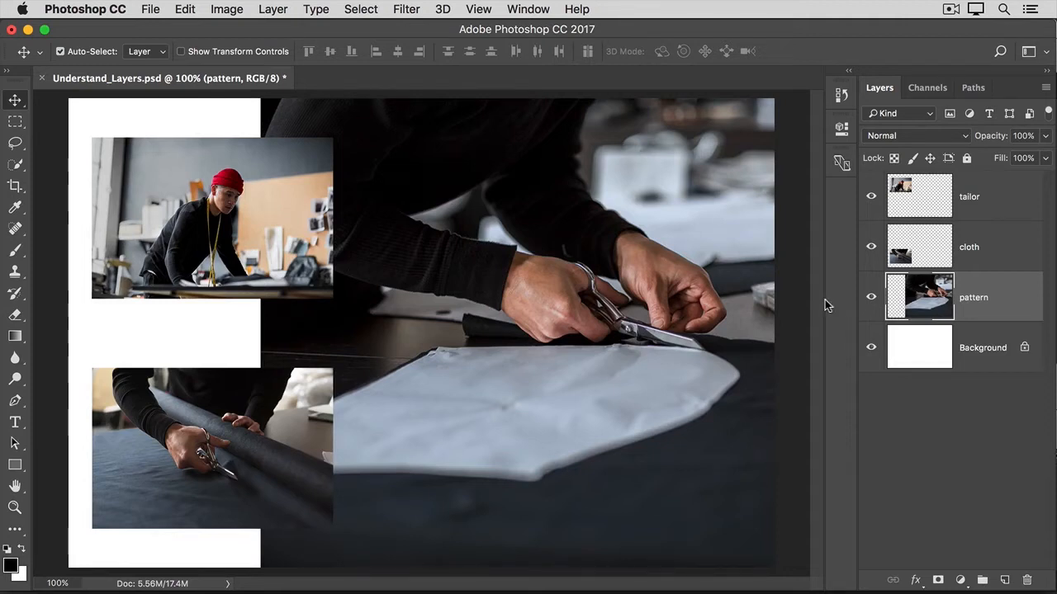
pyautogui.click(59, 51)
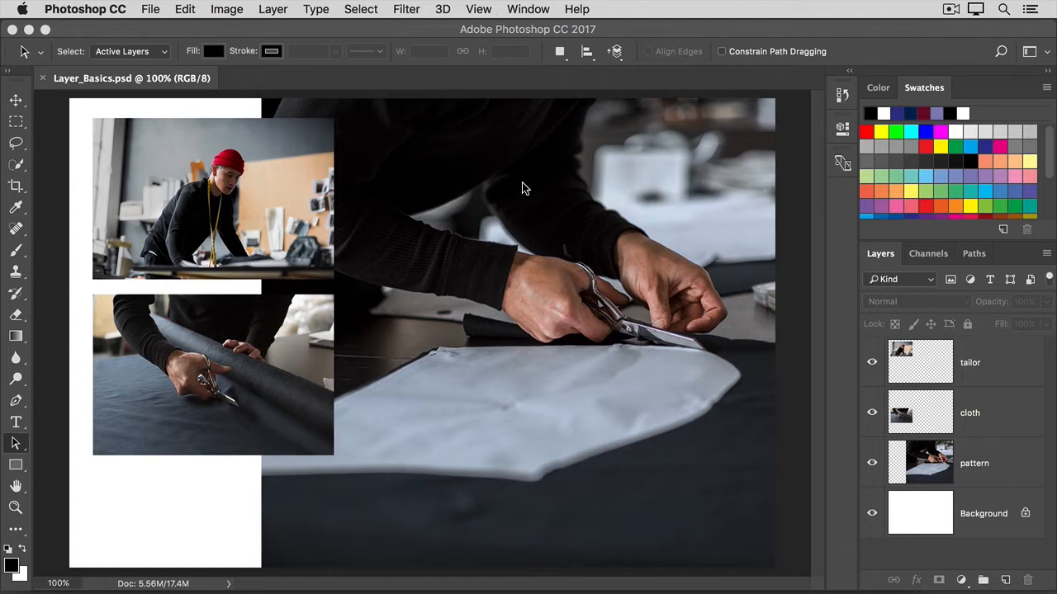
# Move the tailor layer below the pattern layer in the stacking order, just above the Background.
pyautogui.click(1007, 372)
pyautogui.click(1008, 374)
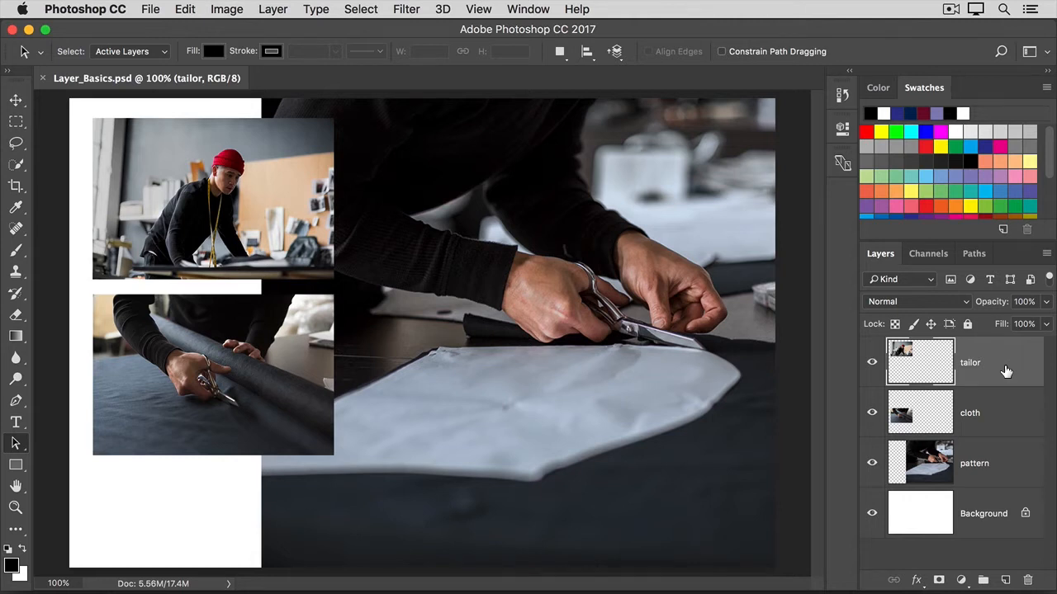
pyautogui.moveTo(1006, 371); pyautogui.dragTo(1007, 480)
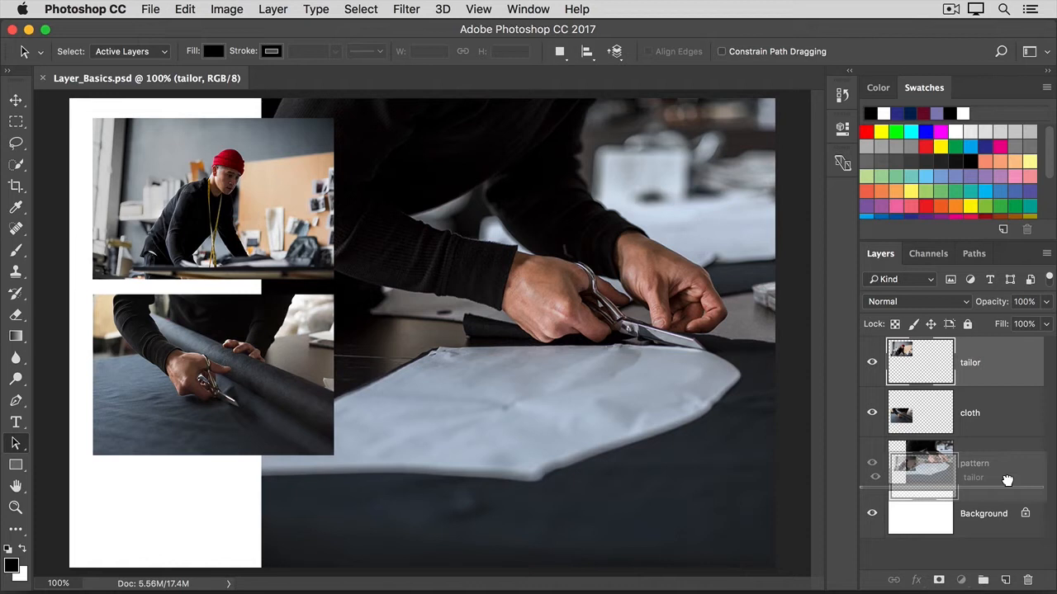
pyautogui.moveTo(1007, 480); pyautogui.dragTo(1007, 481)
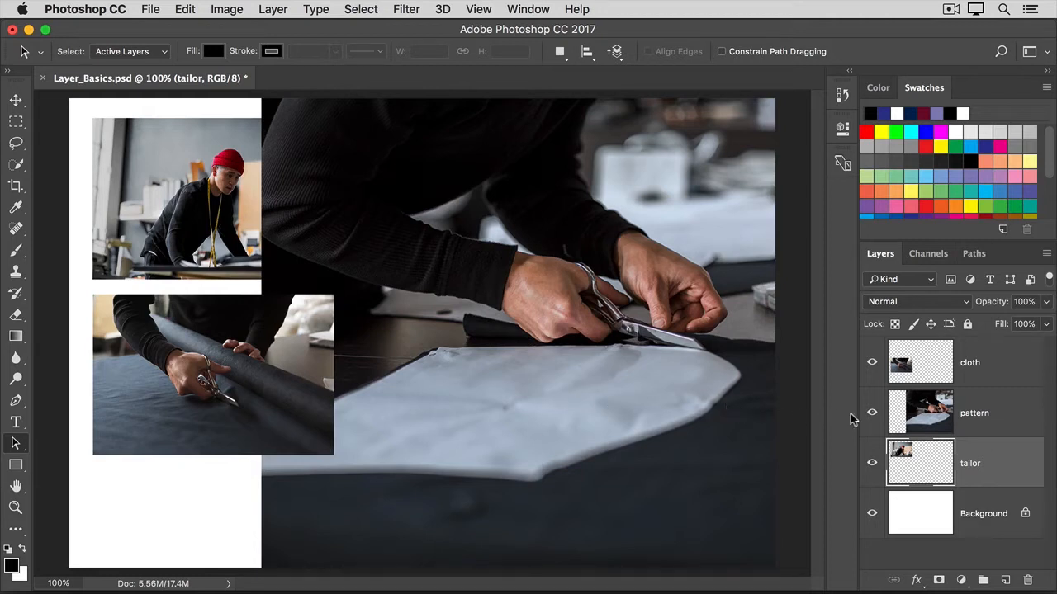
# Add a new empty layer directly above the pattern layer and name it paint.
pyautogui.click(1017, 417)
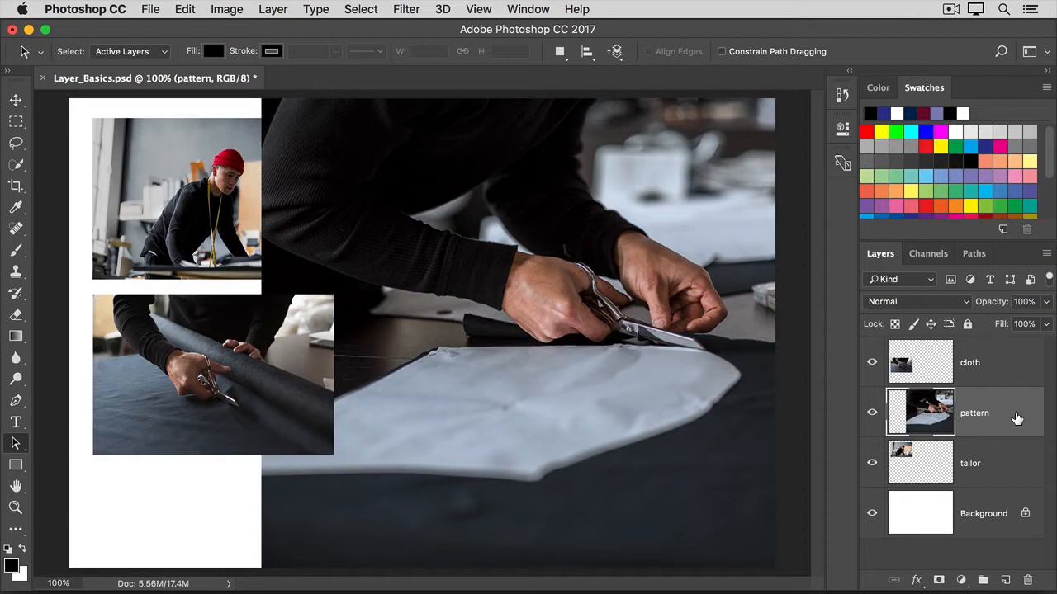
pyautogui.click(1006, 581)
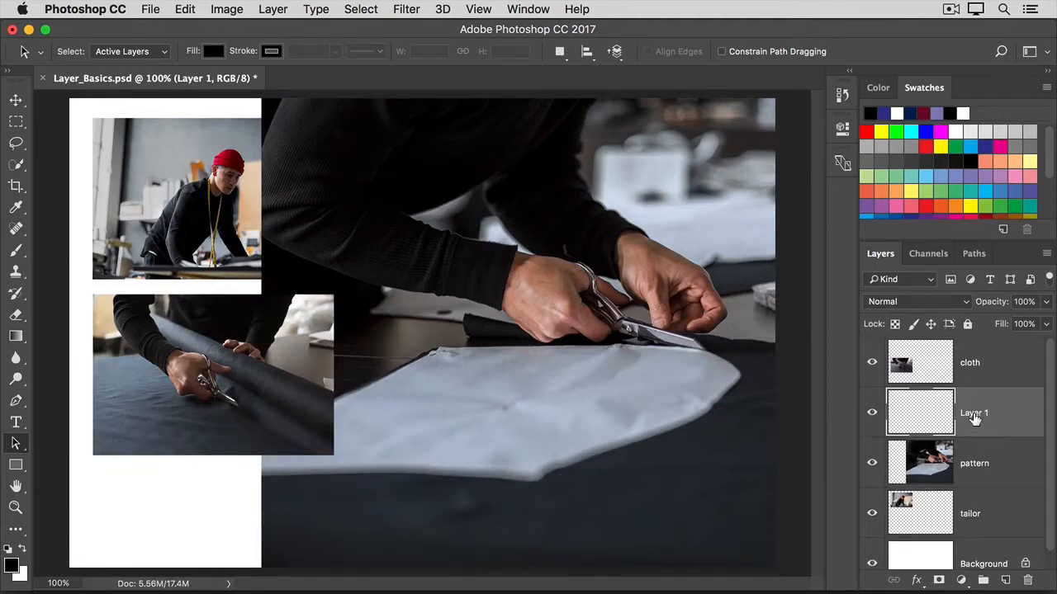
pyautogui.doubleClick(974, 414)
pyautogui.write('paint')
pyautogui.press('Return')
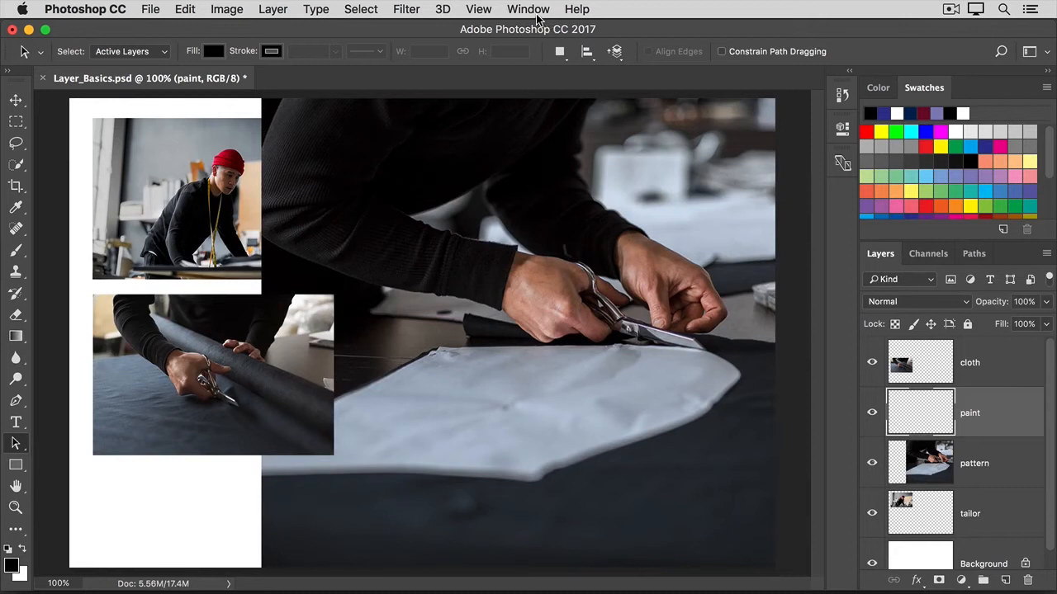
# Paint a dark blue patch over the white paper pattern on the paint layer with a soft 114 px brush.
pyautogui.click(884, 113)
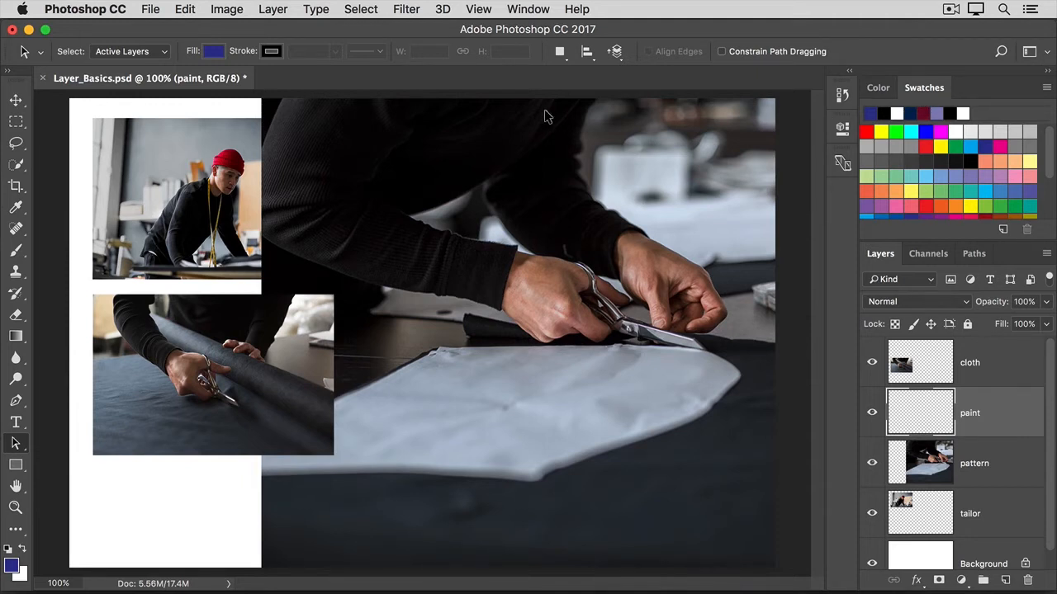
pyautogui.click(16, 253)
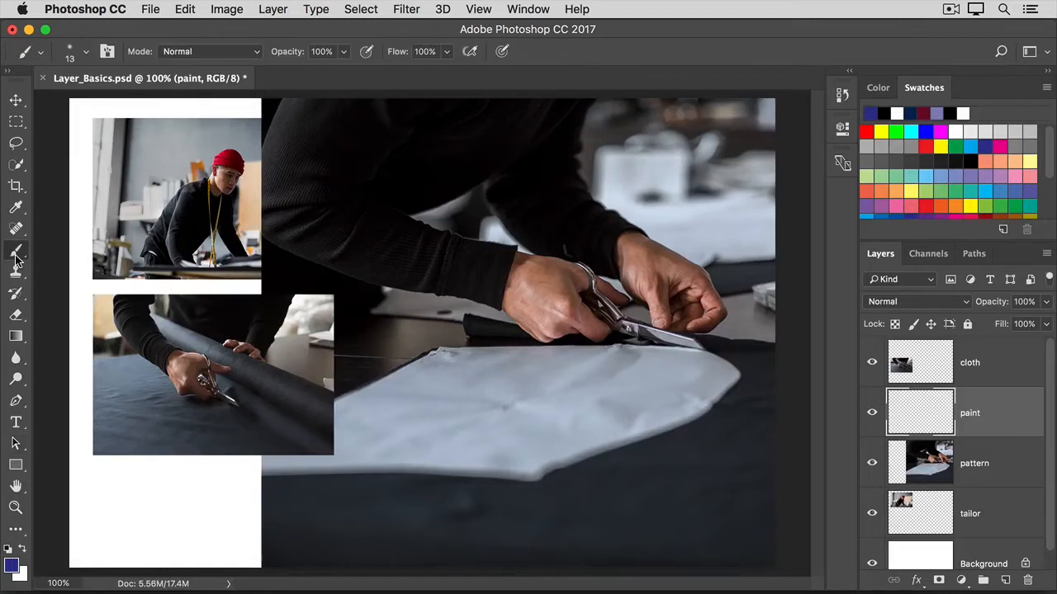
pyautogui.click(88, 55)
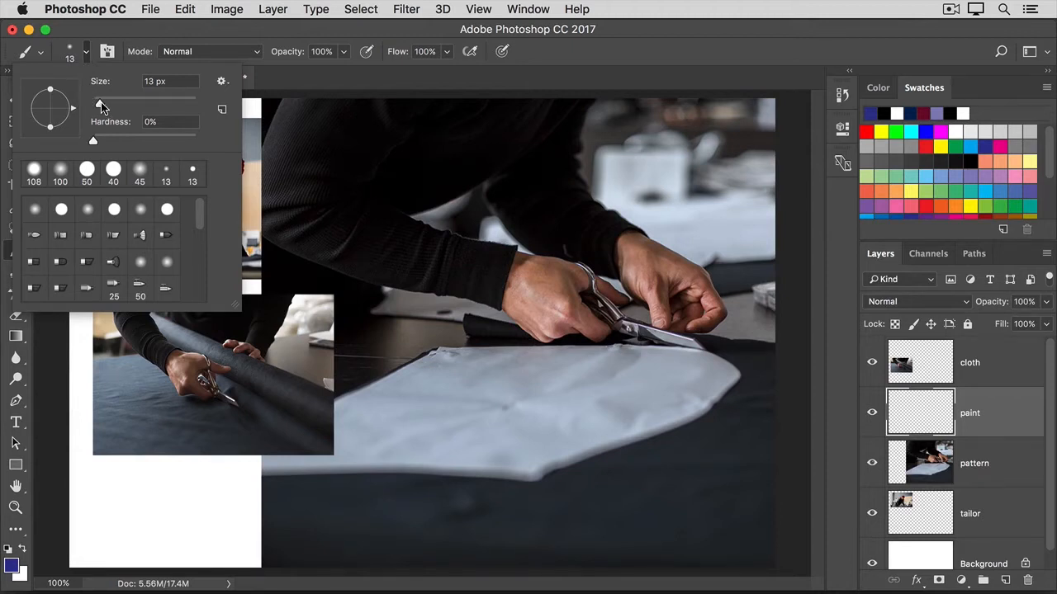
pyautogui.moveTo(101, 105); pyautogui.dragTo(149, 107)
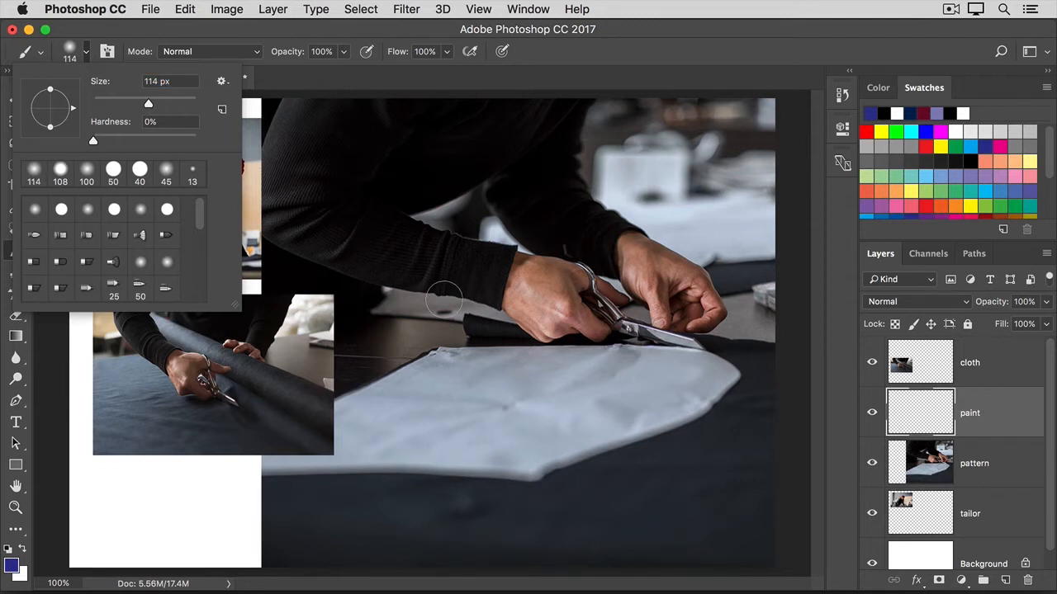
pyautogui.moveTo(609, 377)
pyautogui.mouseDown()
pyautogui.moveTo(497, 381)
pyautogui.moveTo(632, 395)
pyautogui.moveTo(444, 407)
pyautogui.moveTo(520, 413)
pyautogui.moveTo(448, 423)
pyautogui.moveTo(433, 403)
pyautogui.moveTo(534, 429)
pyautogui.moveTo(472, 443)
pyautogui.moveTo(469, 428)
pyautogui.moveTo(557, 420)
pyautogui.mouseUp()
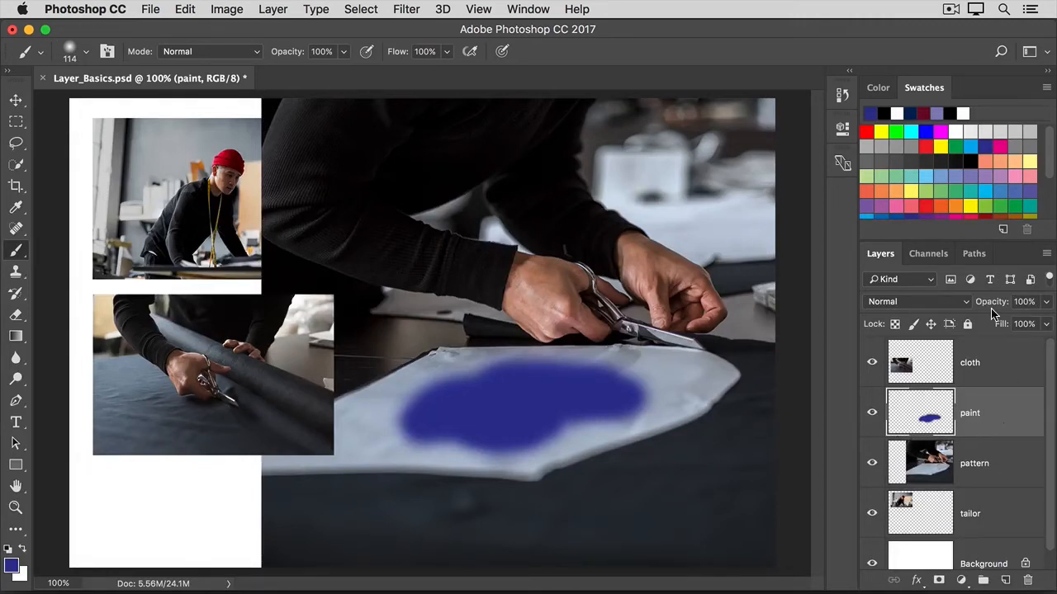
# Lower the paint layer's opacity to 58%.
pyautogui.click(1048, 307)
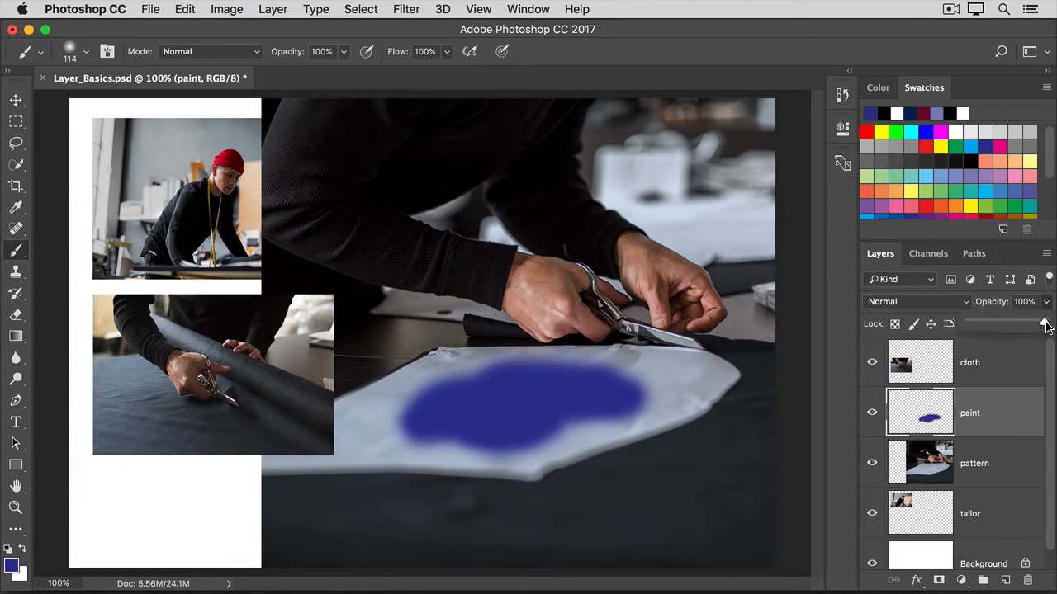
pyautogui.moveTo(1046, 324); pyautogui.dragTo(1013, 326)
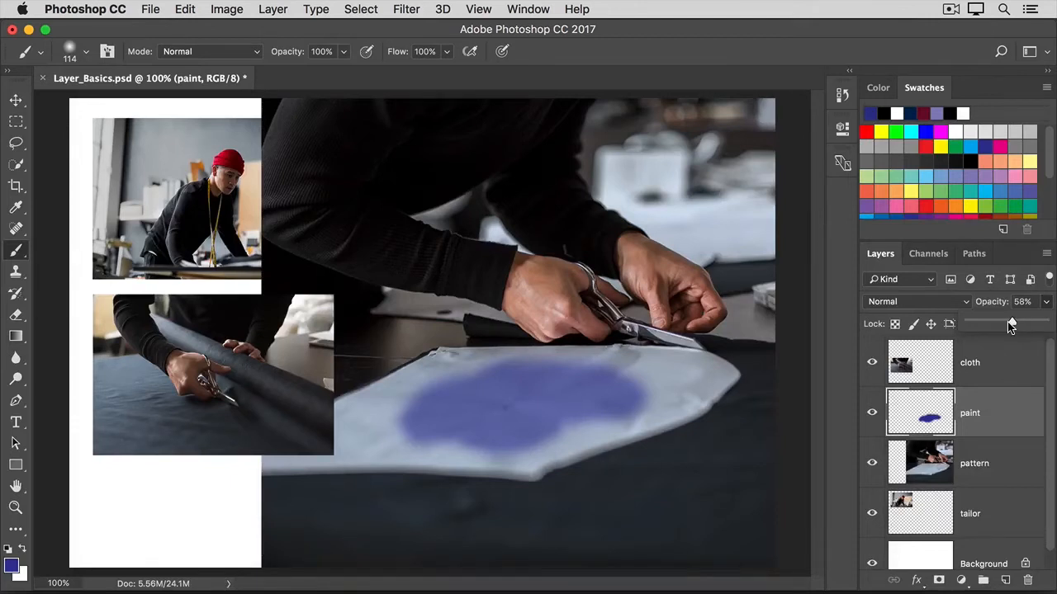
pyautogui.click(843, 322)
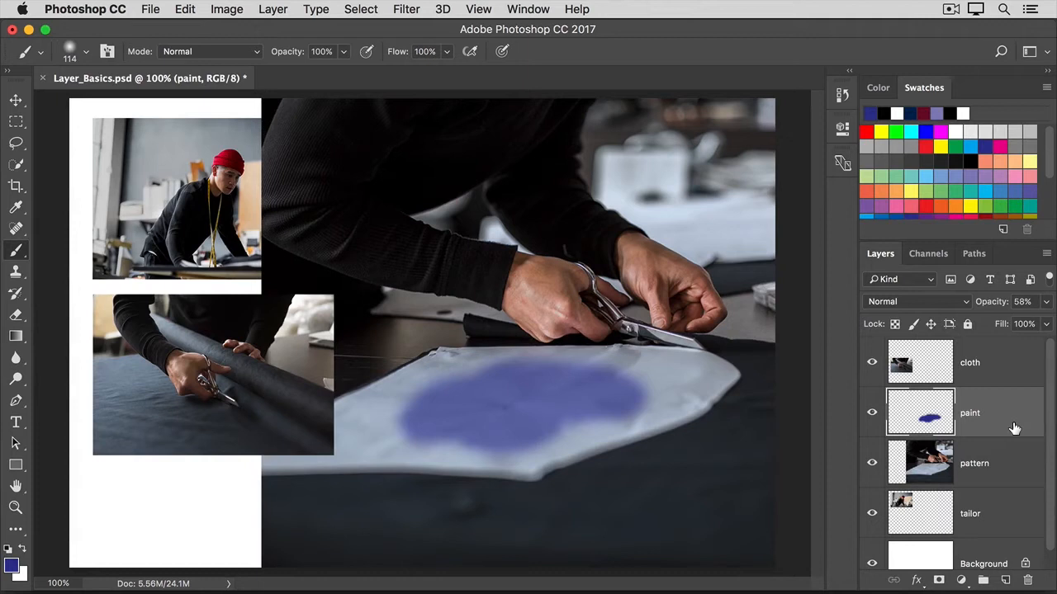
# Delete the paint layer.
pyautogui.press('Delete')
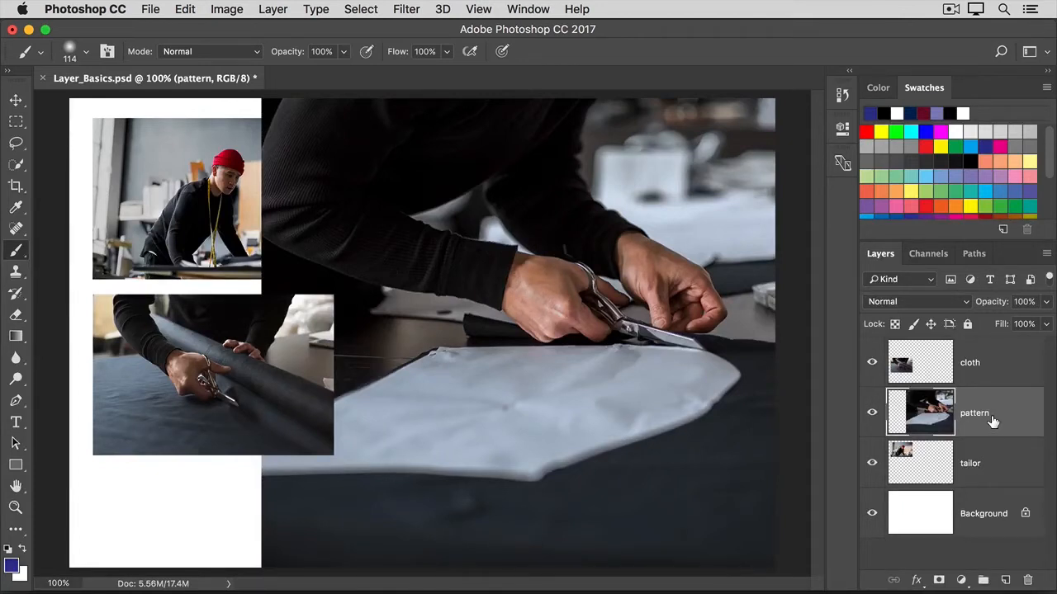
pyautogui.click(1046, 254)
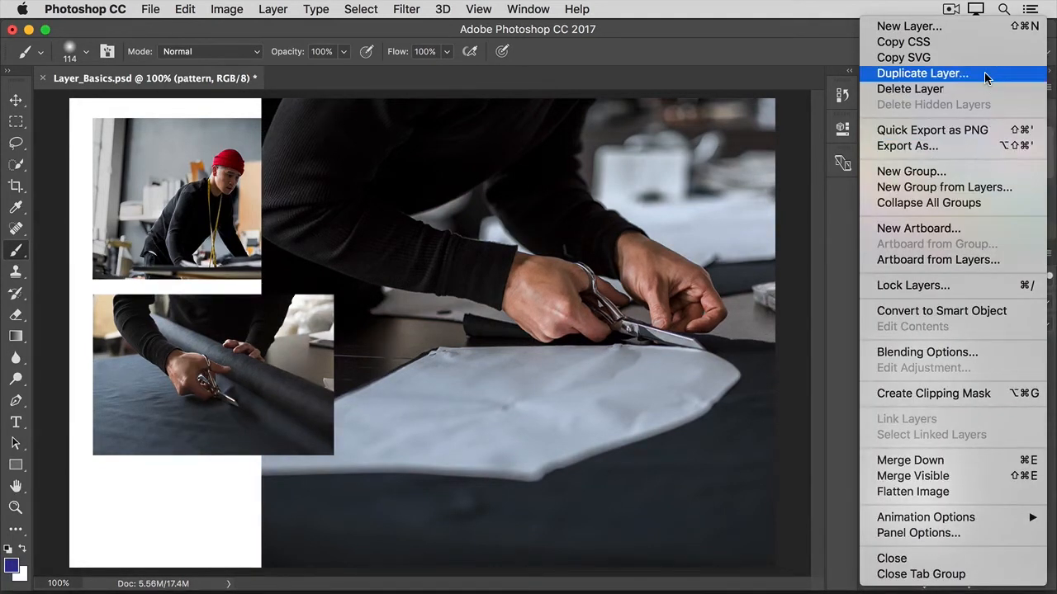
pyautogui.click(809, 57)
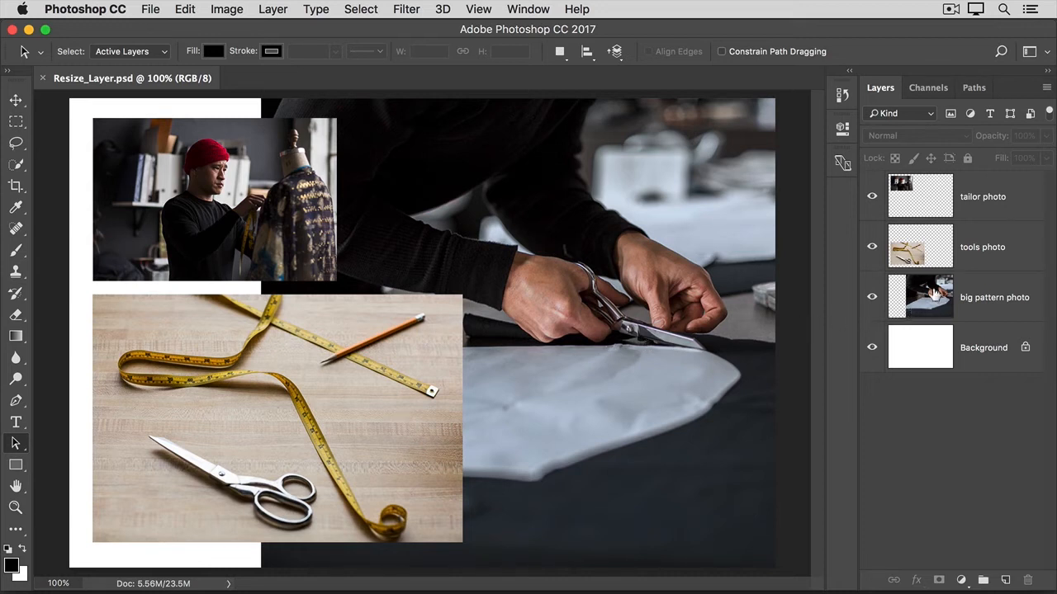
# Scale the tools photo layer proportionally to about 65.5% with Free Transform, keeping its upper-left corner in place.
pyautogui.click(1008, 258)
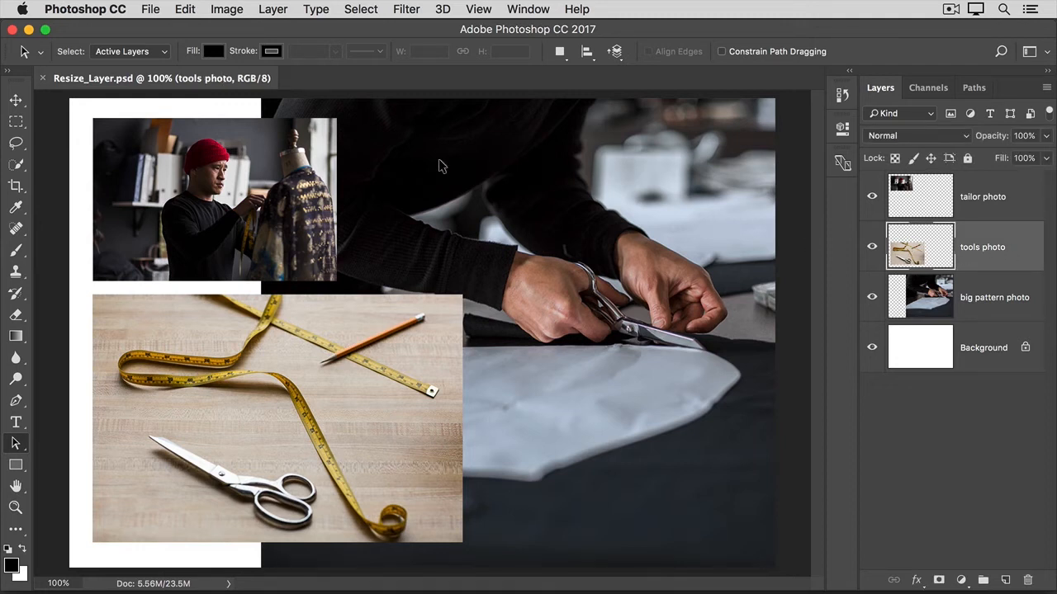
pyautogui.click(185, 11)
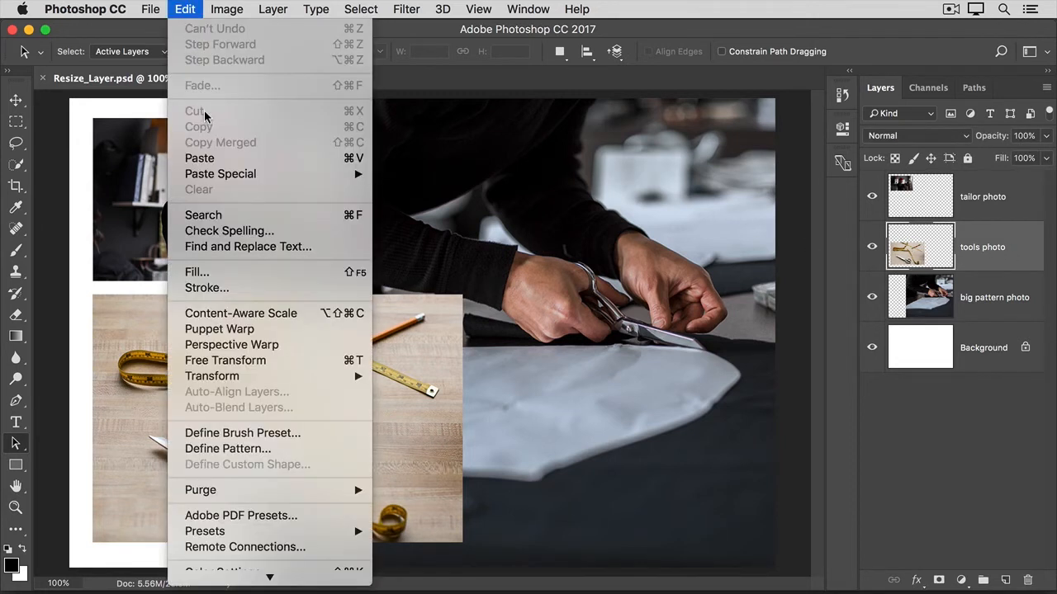
pyautogui.click(272, 361)
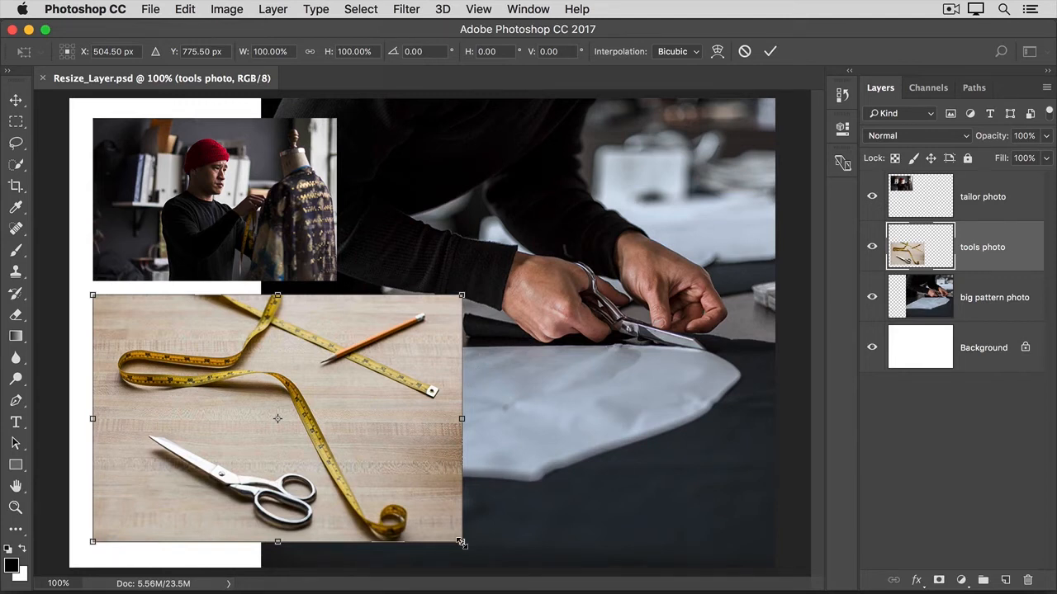
pyautogui.moveTo(461, 542); pyautogui.dragTo(340, 448)
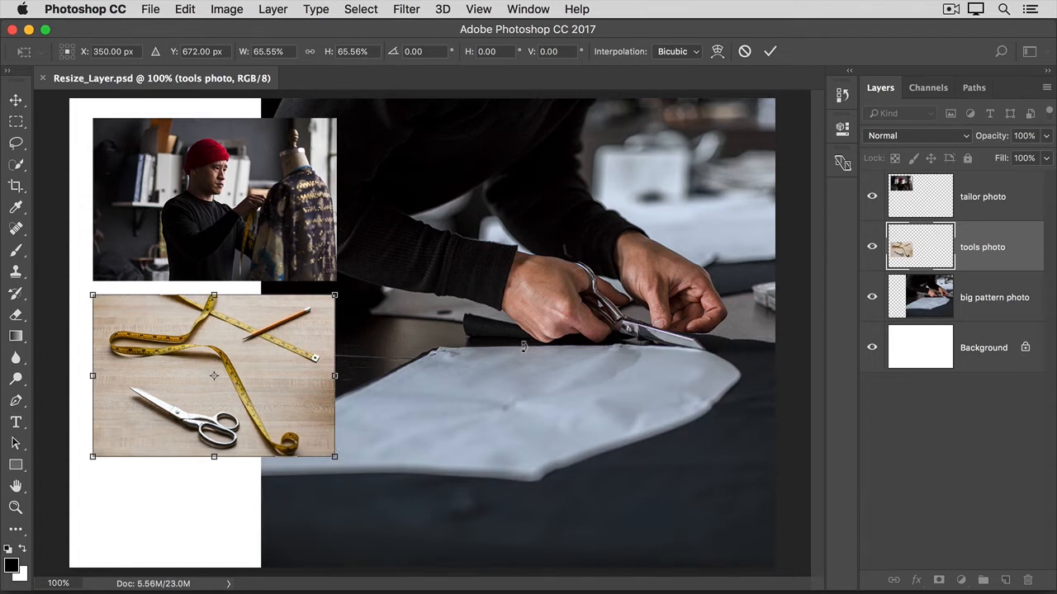
pyautogui.click(769, 52)
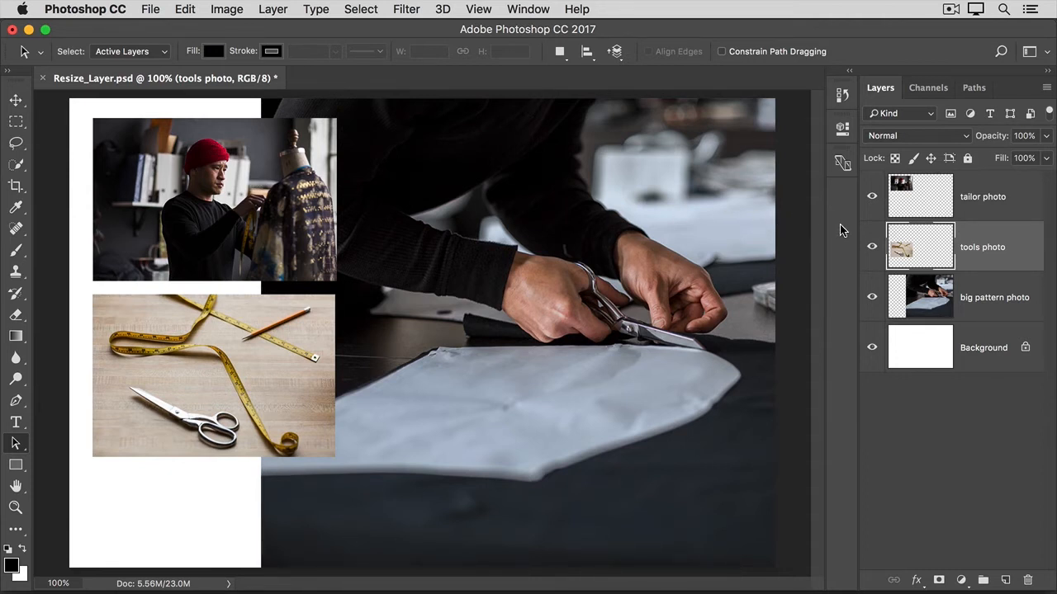
# Select the tailor photo and tools photo layers together and scale both to about 63.5% with Free Transform.
pyautogui.keyDown('shift'); pyautogui.click(1024, 213); pyautogui.keyUp('shift')
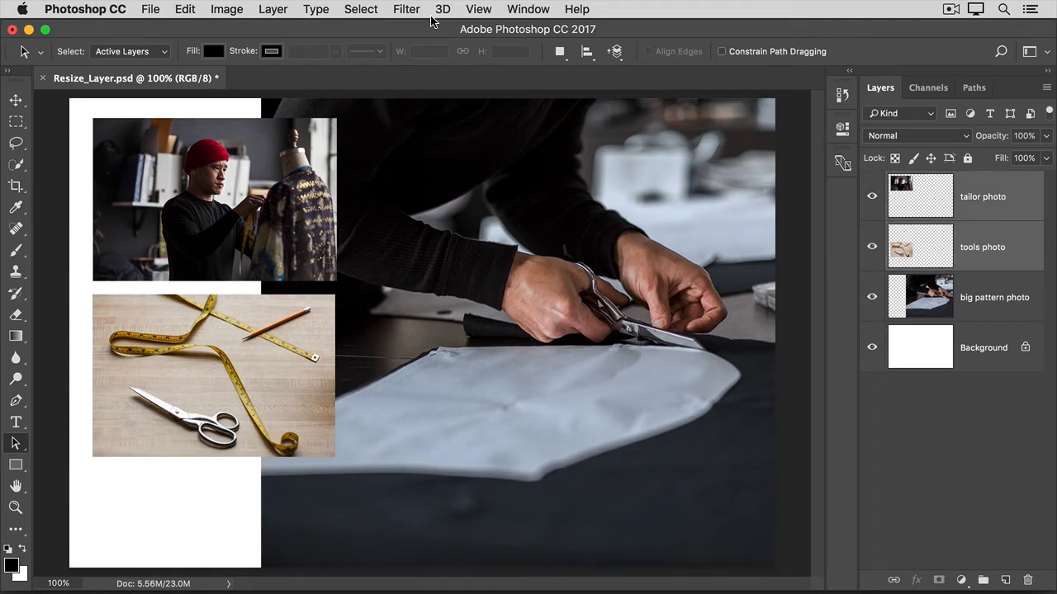
pyautogui.click(190, 11)
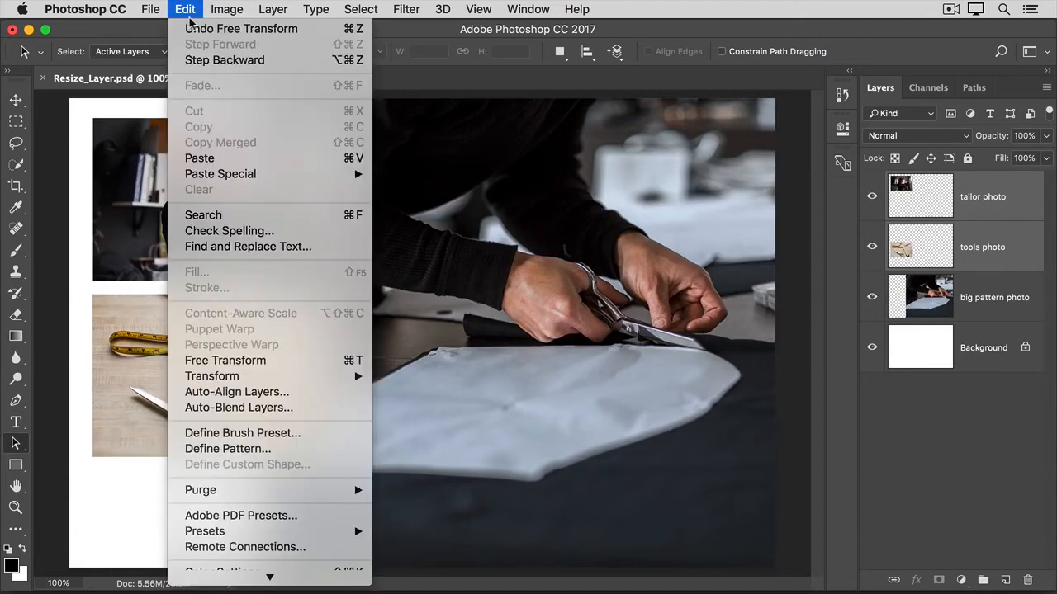
pyautogui.click(273, 360)
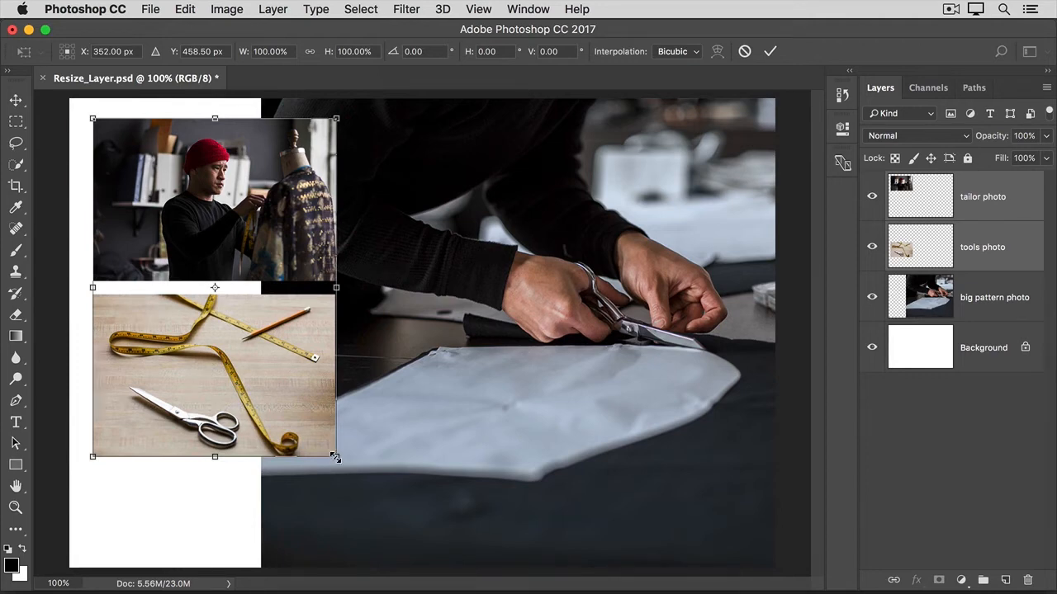
pyautogui.moveTo(336, 455); pyautogui.dragTo(245, 333)
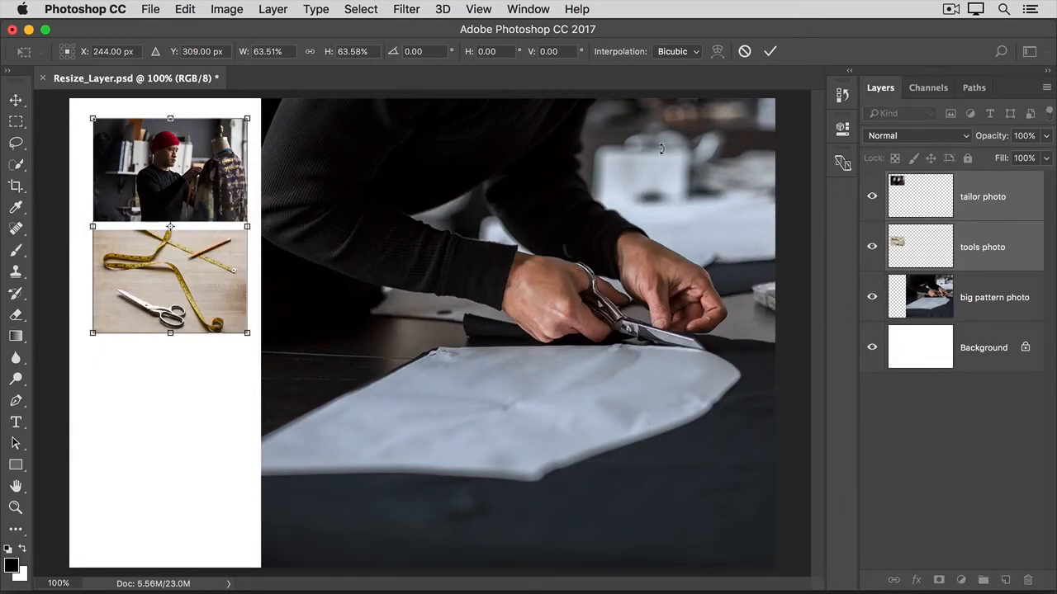
pyautogui.click(769, 51)
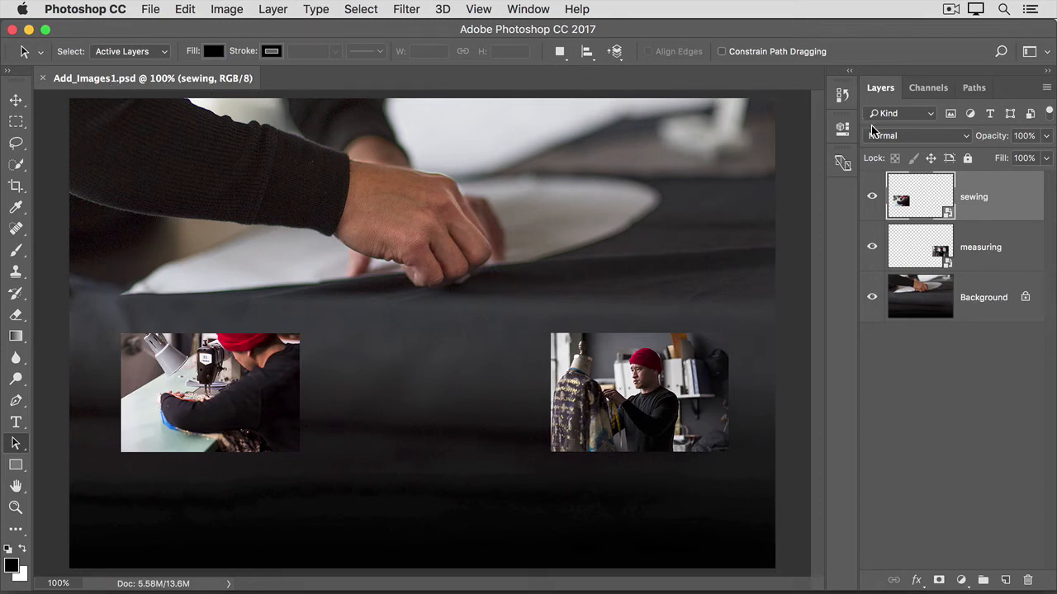
# Place Add_Images2.jpg as an embedded image directly above the Background layer.
pyautogui.click(993, 284)
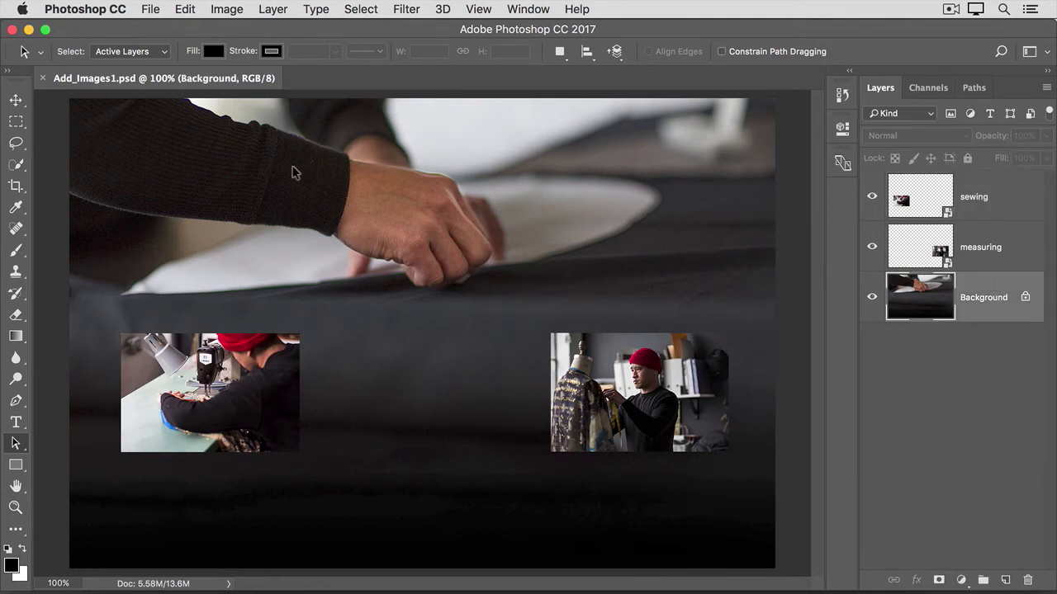
pyautogui.click(150, 11)
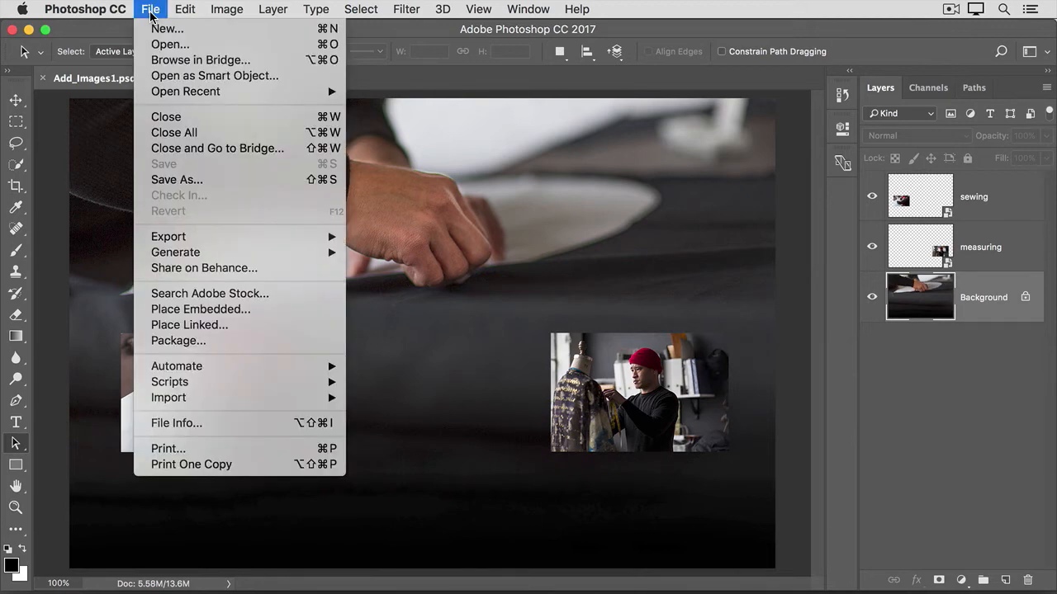
pyautogui.click(261, 311)
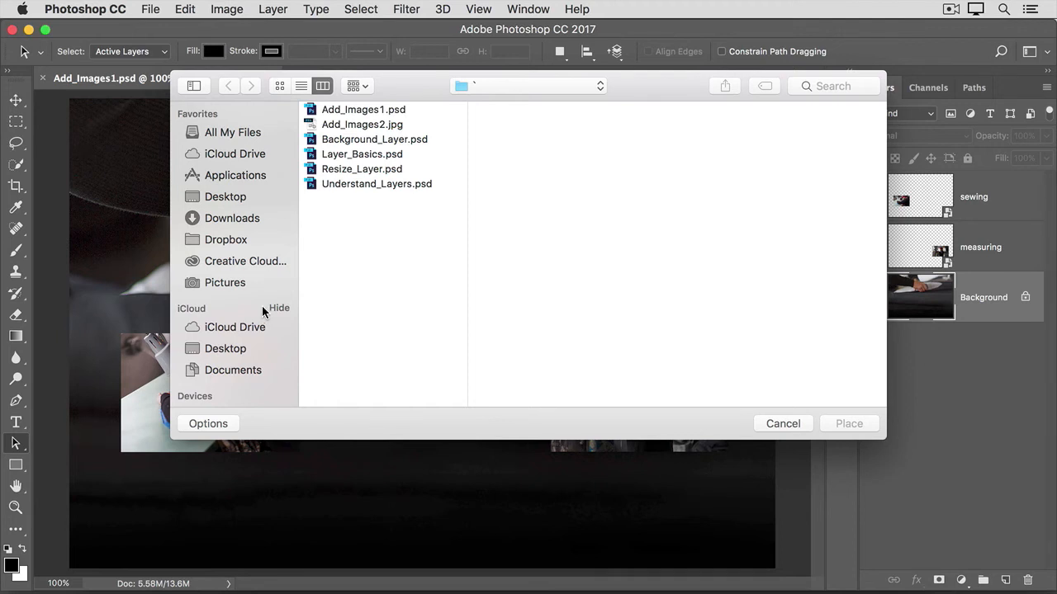
pyautogui.click(384, 126)
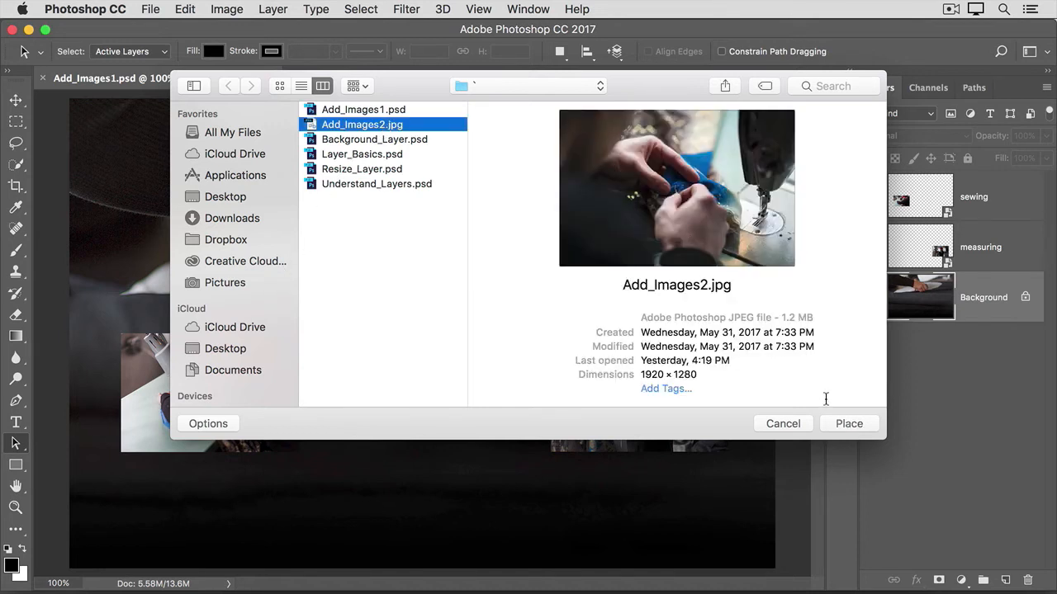
pyautogui.click(830, 424)
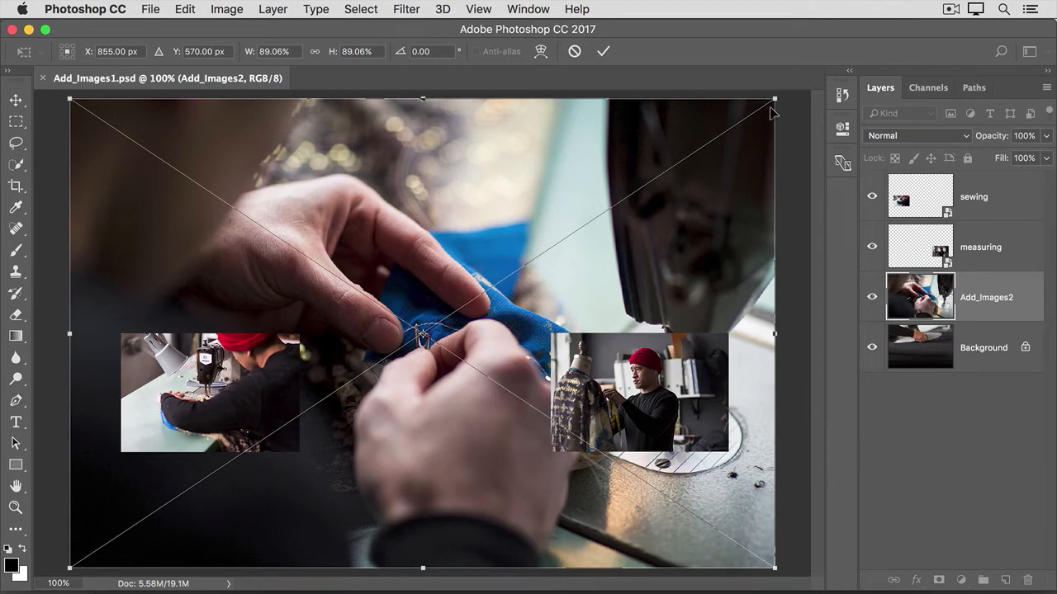
# Scale the placed Add_Images2 photo to about 22.6% and align it midway between the sewing and measuring photos.
pyautogui.moveTo(774, 98); pyautogui.dragTo(366, 516)
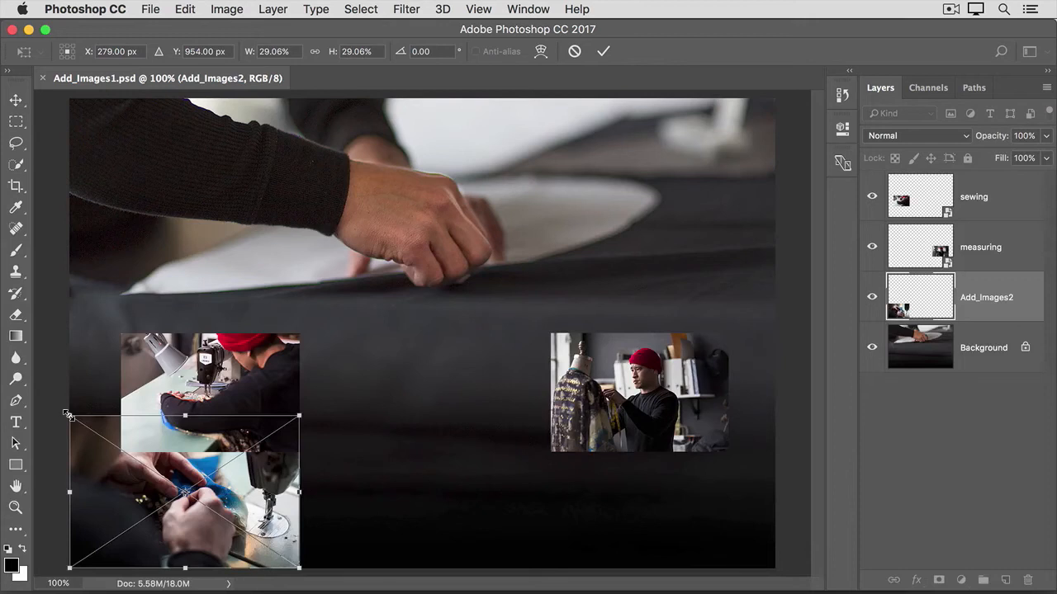
pyautogui.moveTo(69, 415); pyautogui.dragTo(122, 443)
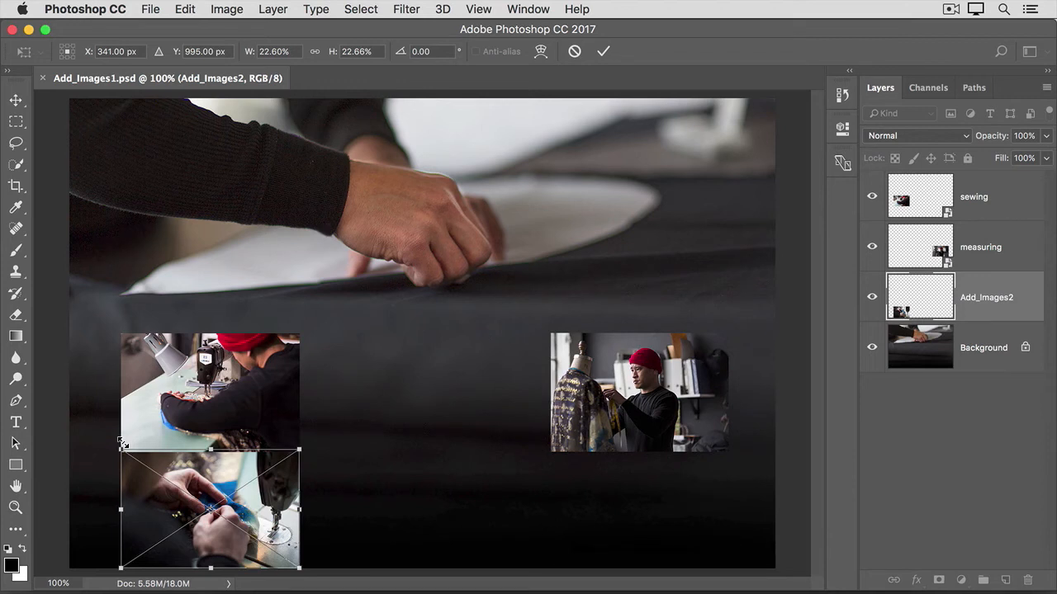
pyautogui.moveTo(211, 475); pyautogui.dragTo(411, 369)
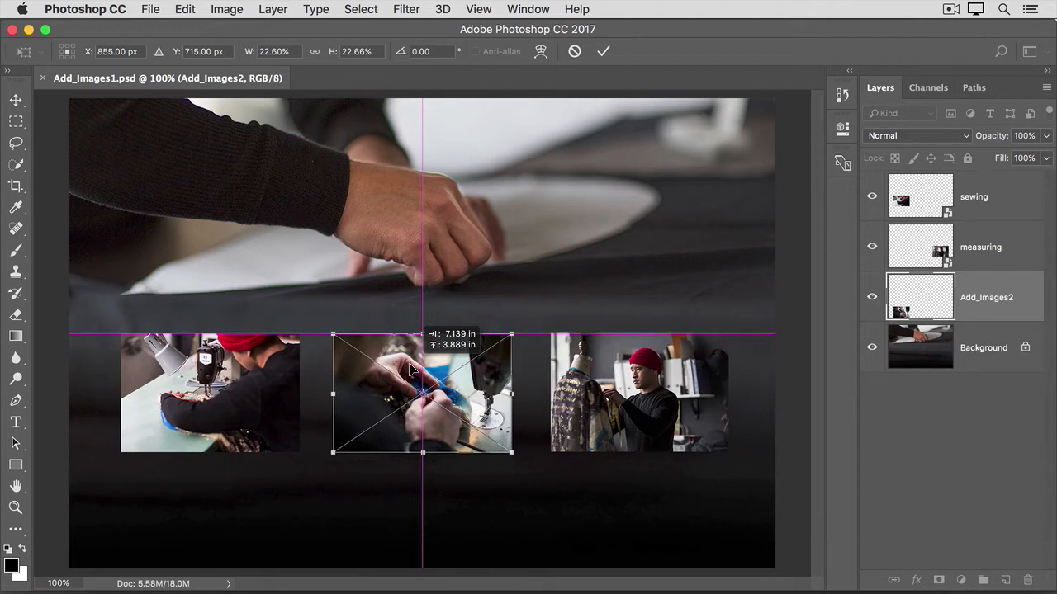
pyautogui.moveTo(411, 369); pyautogui.dragTo(411, 369)
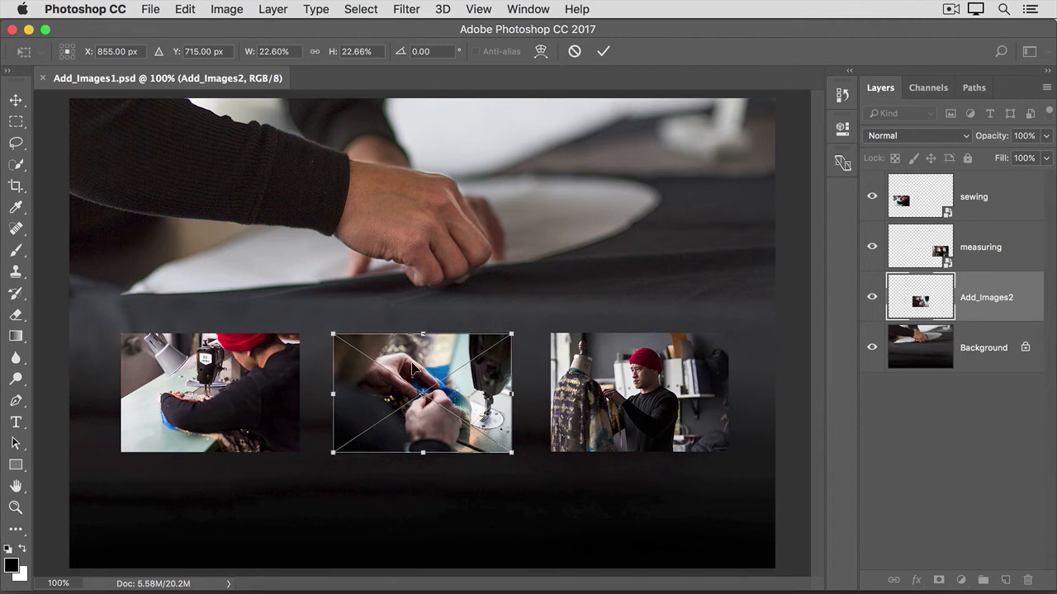
pyautogui.click(601, 53)
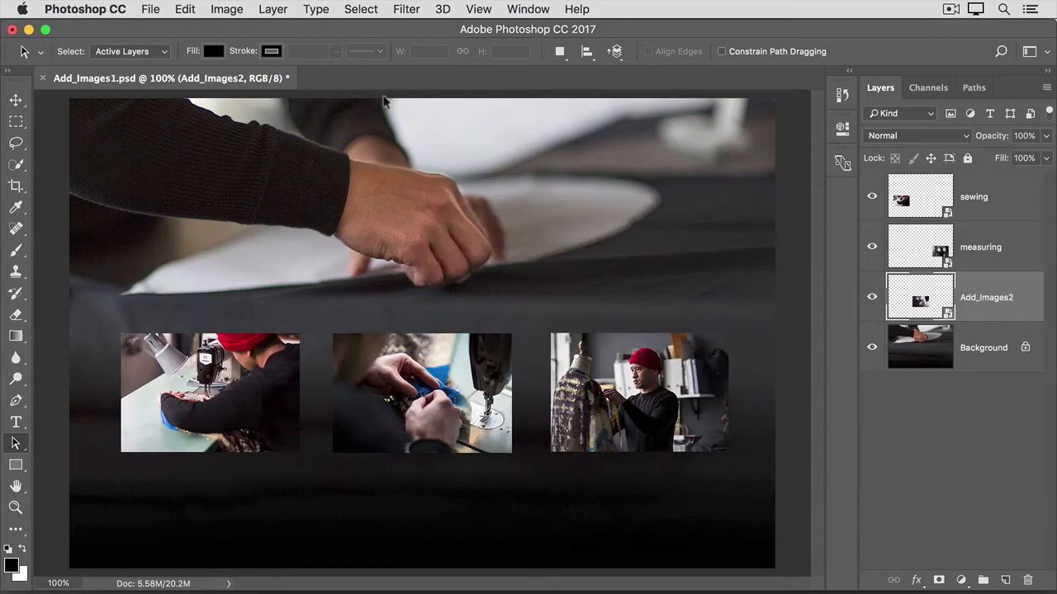
# Try resizing the Add_Images2 smart object again from its upper-right corner with Free Transform.
pyautogui.click(185, 9)
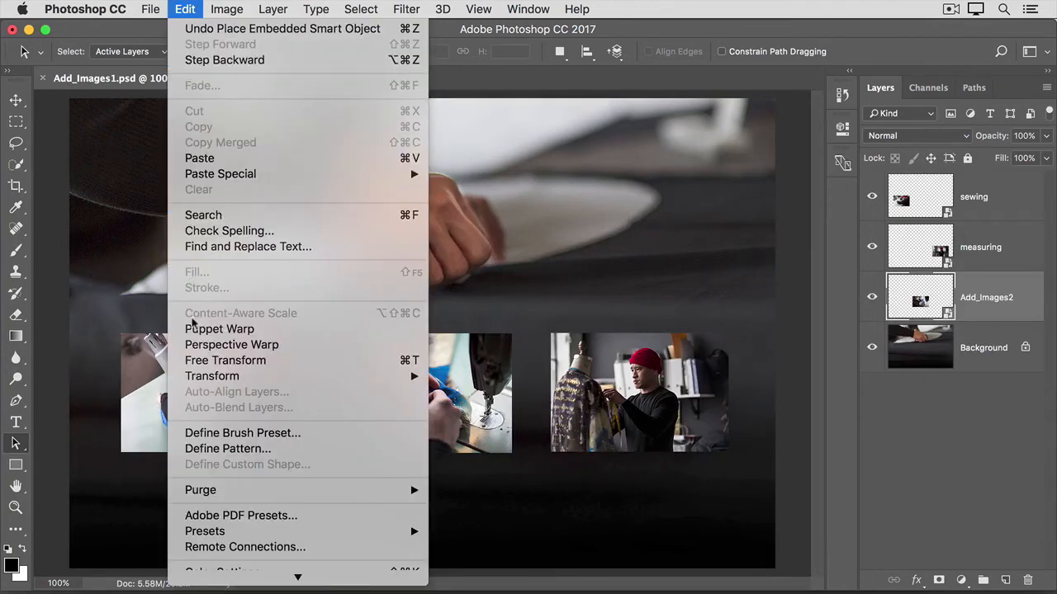
pyautogui.click(265, 363)
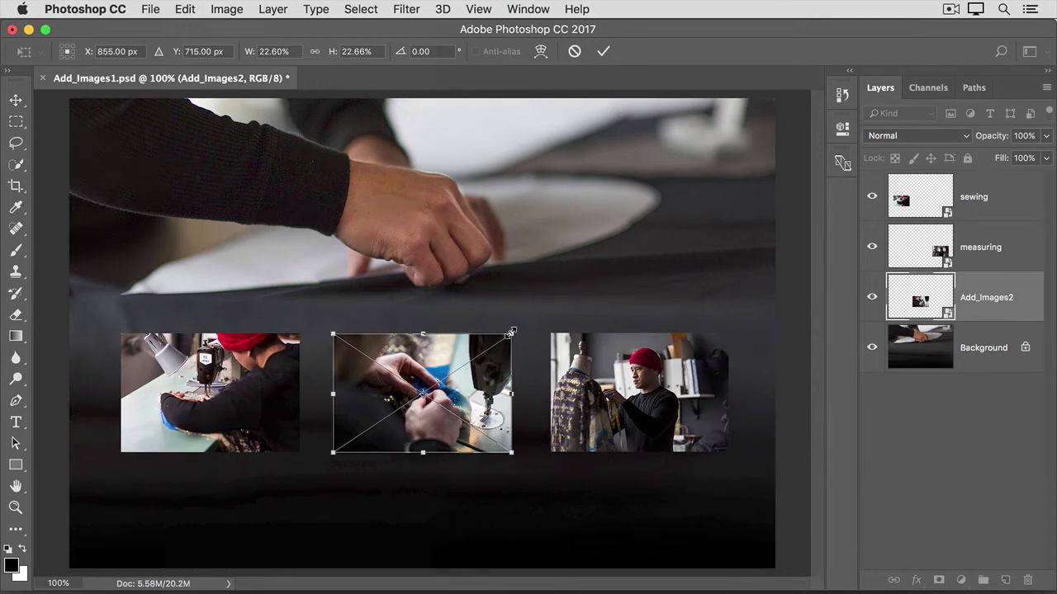
pyautogui.moveTo(511, 332)
pyautogui.mouseDown()
pyautogui.moveTo(521, 321)
pyautogui.moveTo(512, 335)
pyautogui.mouseUp()
pyautogui.click(603, 53)
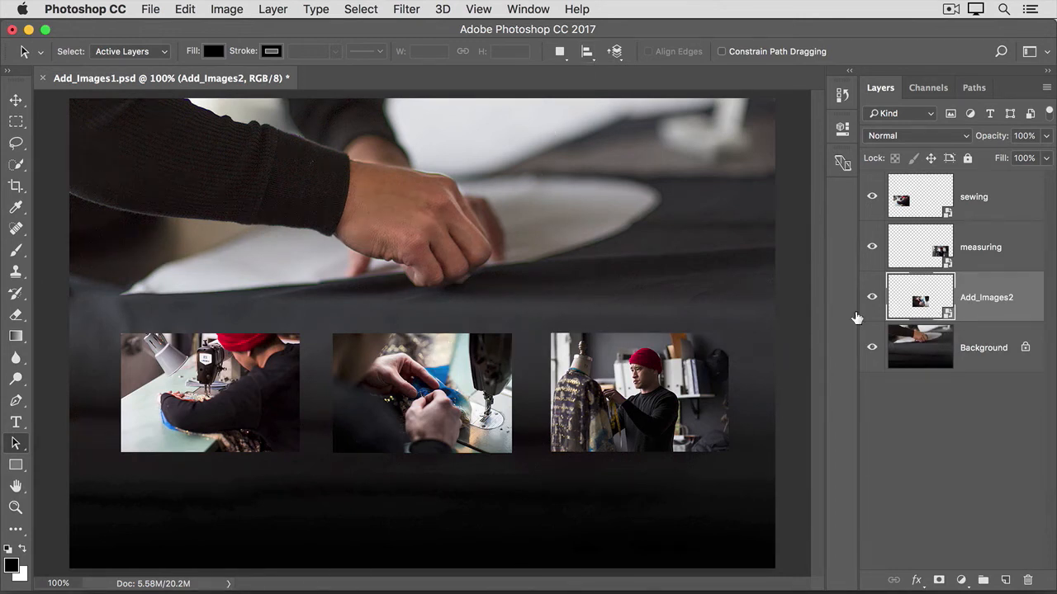
# Try to paint on the Add_Images2 smart object with the Brush tool and accept rasterizing it.
pyautogui.click(16, 250)
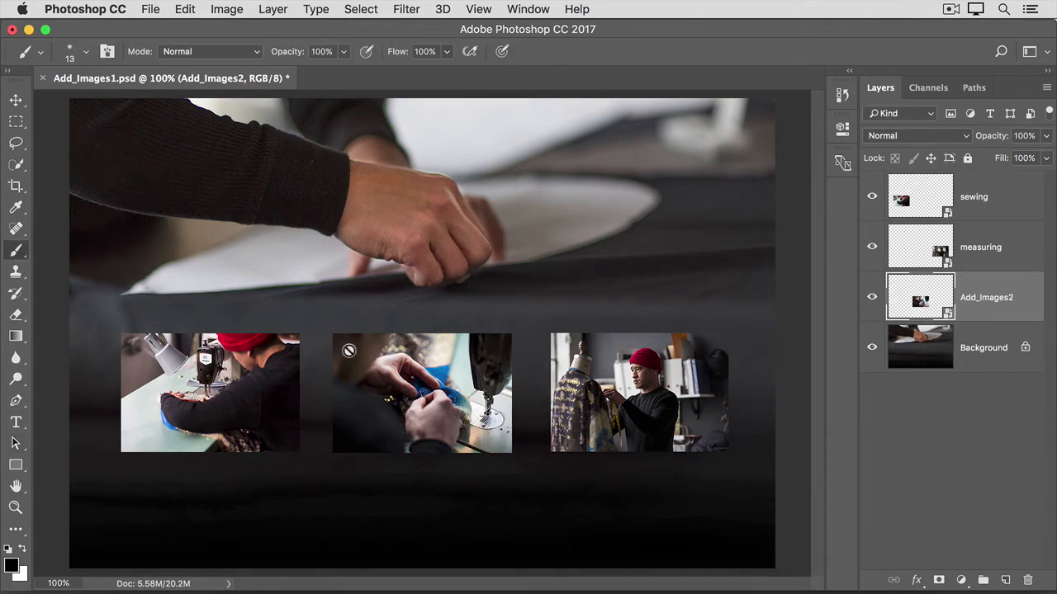
pyautogui.click(364, 350)
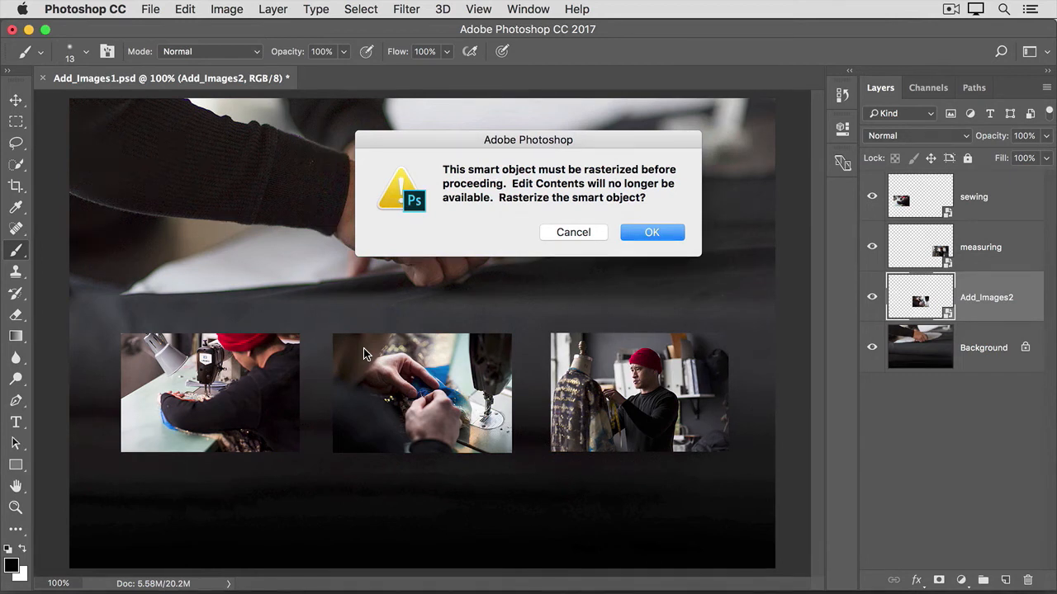
pyautogui.click(625, 234)
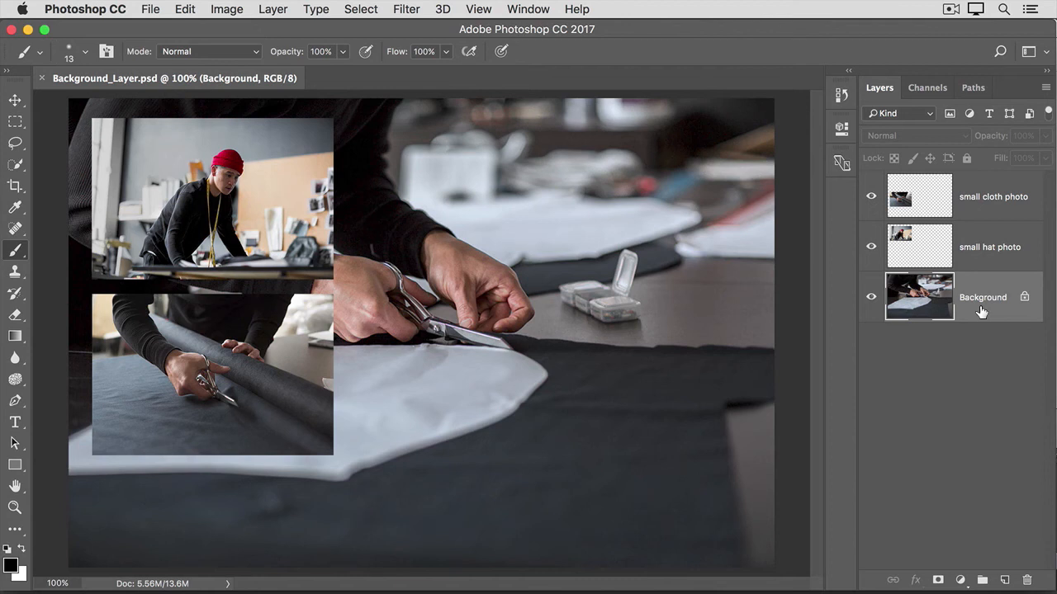
# Try to reorder the Background layer above small cloth photo, and small hat photo below the Background layer.
pyautogui.moveTo(982, 306); pyautogui.dragTo(982, 210)
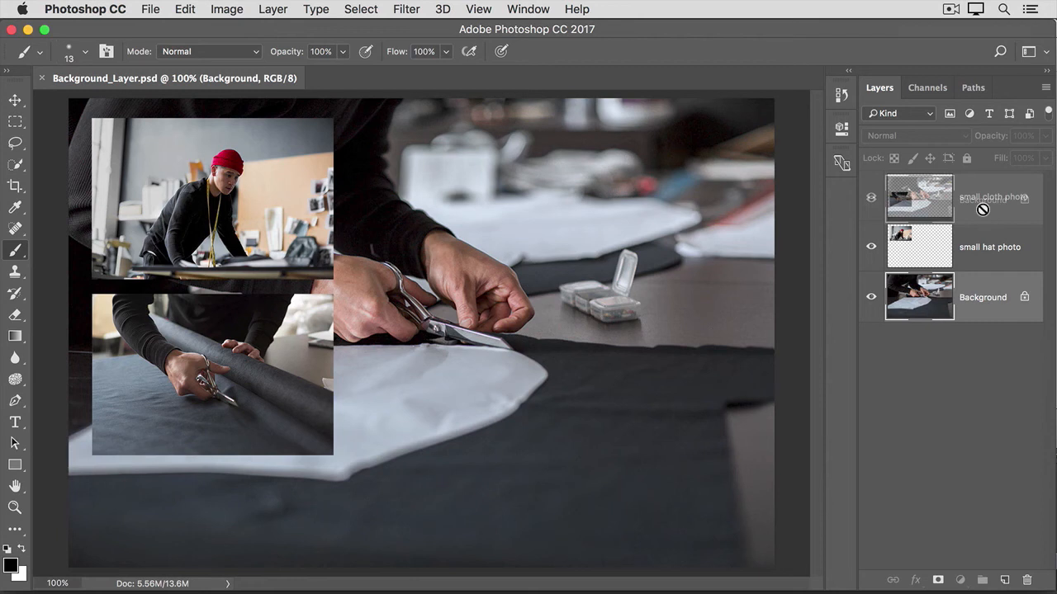
pyautogui.moveTo(982, 210); pyautogui.dragTo(984, 215)
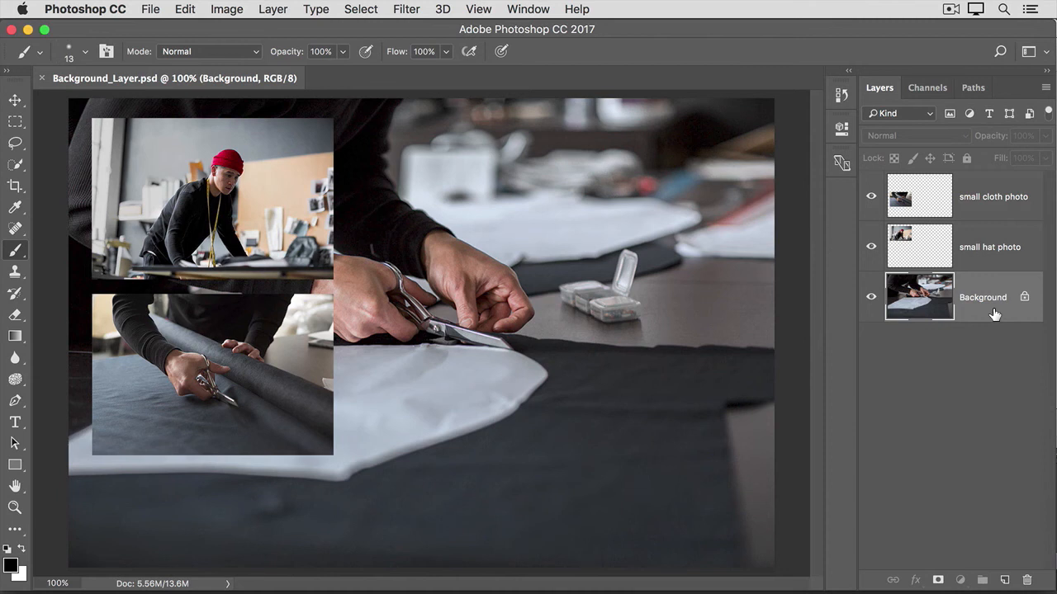
pyautogui.click(978, 230)
pyautogui.moveTo(979, 231); pyautogui.dragTo(980, 328)
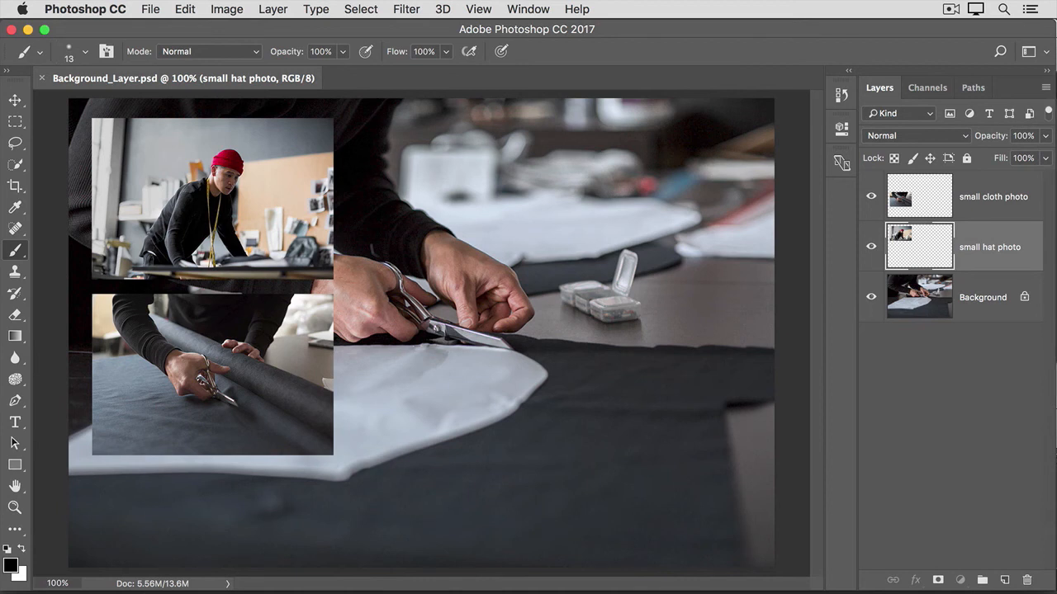
# Try to shift the locked Background layer's image on the canvas with the Move tool.
pyautogui.click(985, 307)
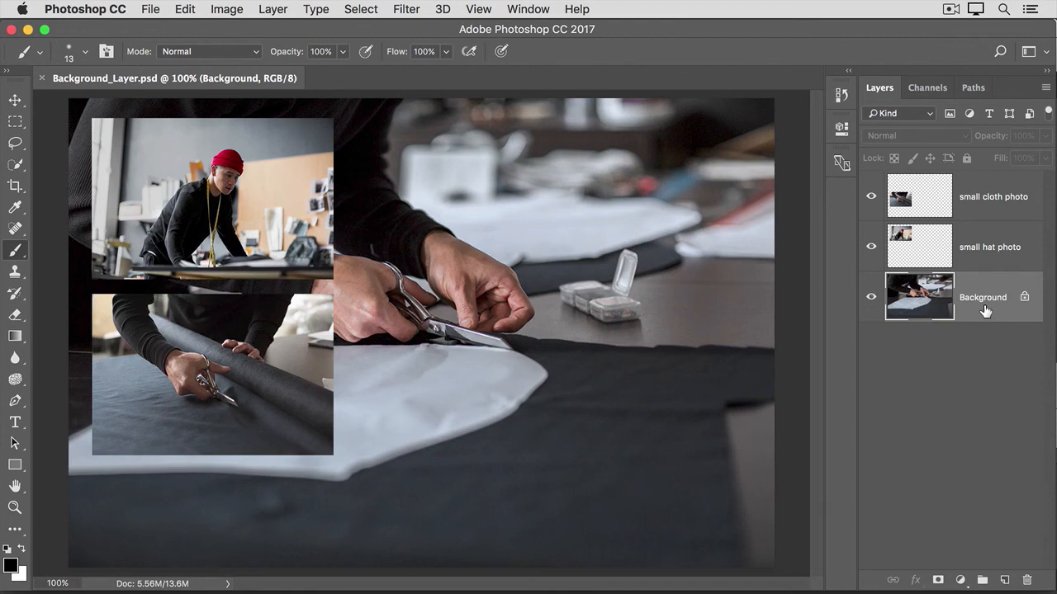
pyautogui.click(15, 100)
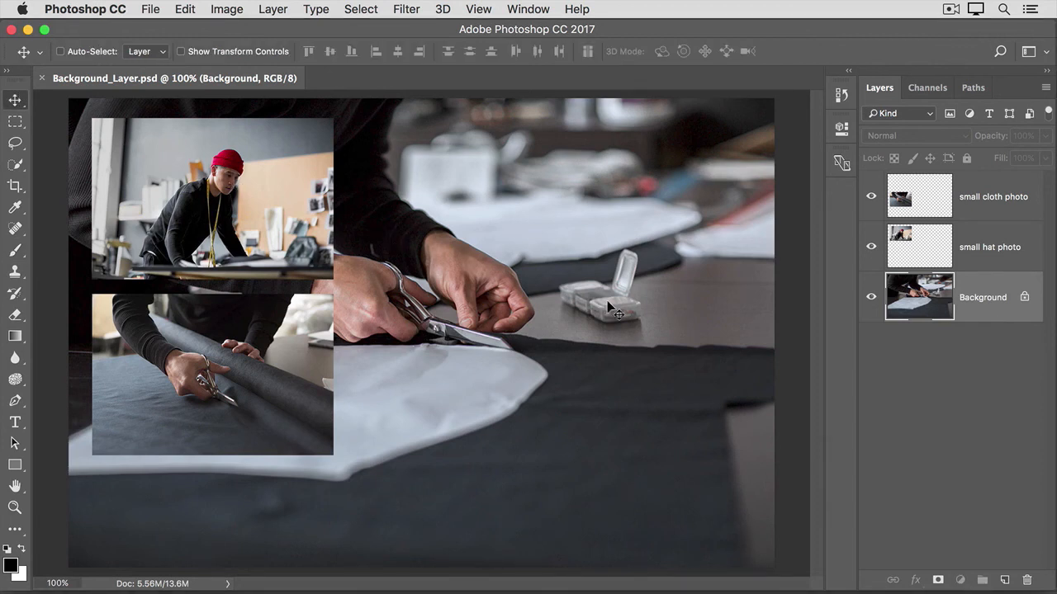
pyautogui.moveTo(670, 318); pyautogui.dragTo(554, 311)
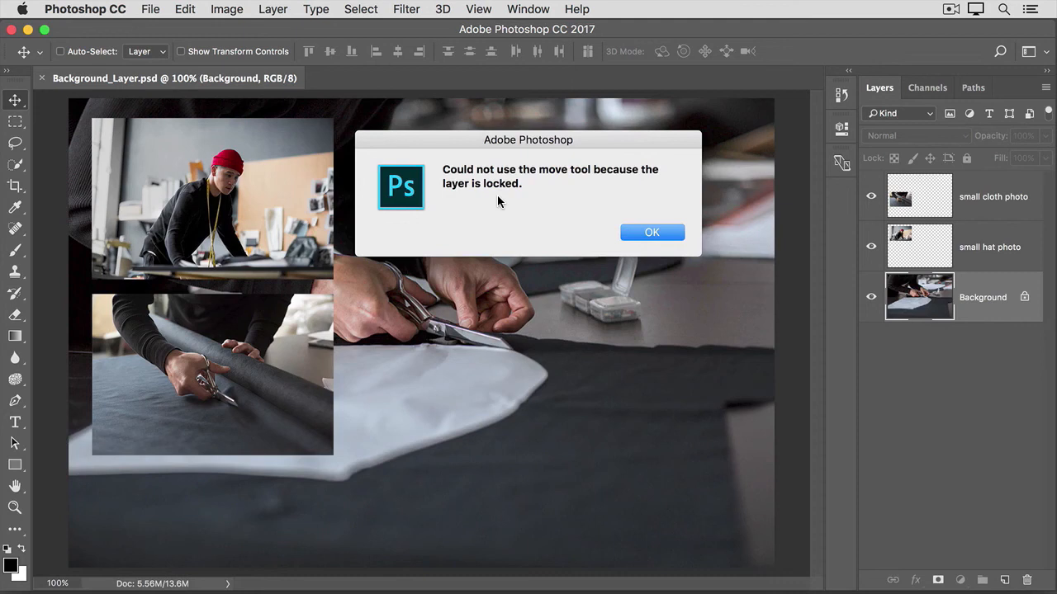
pyautogui.click(651, 232)
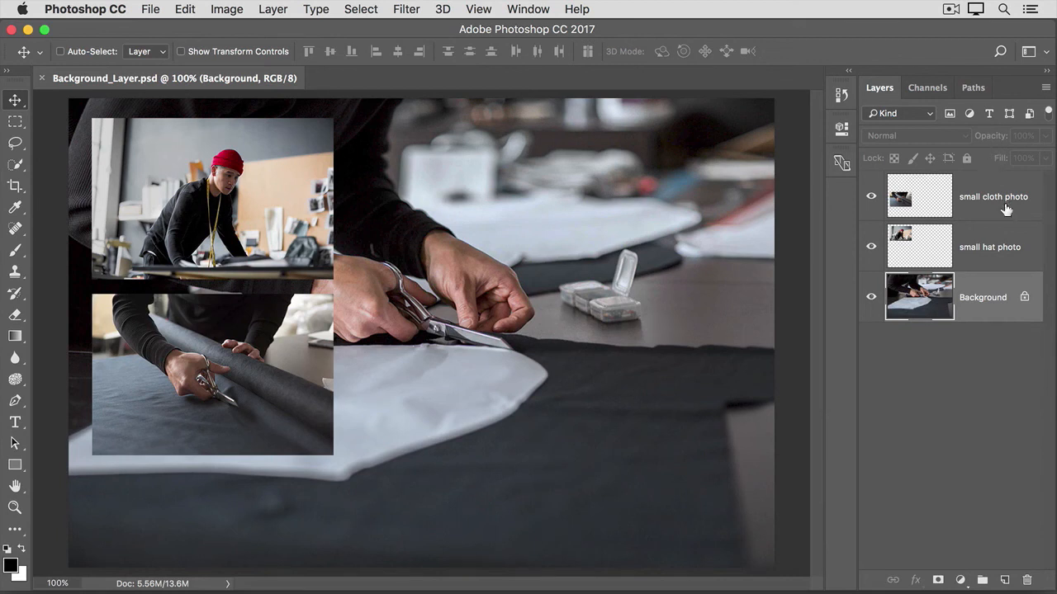
# Unlock the Background layer and move its photo to the right, leaving a transparent strip along the canvas's left side.
pyautogui.click(1024, 298)
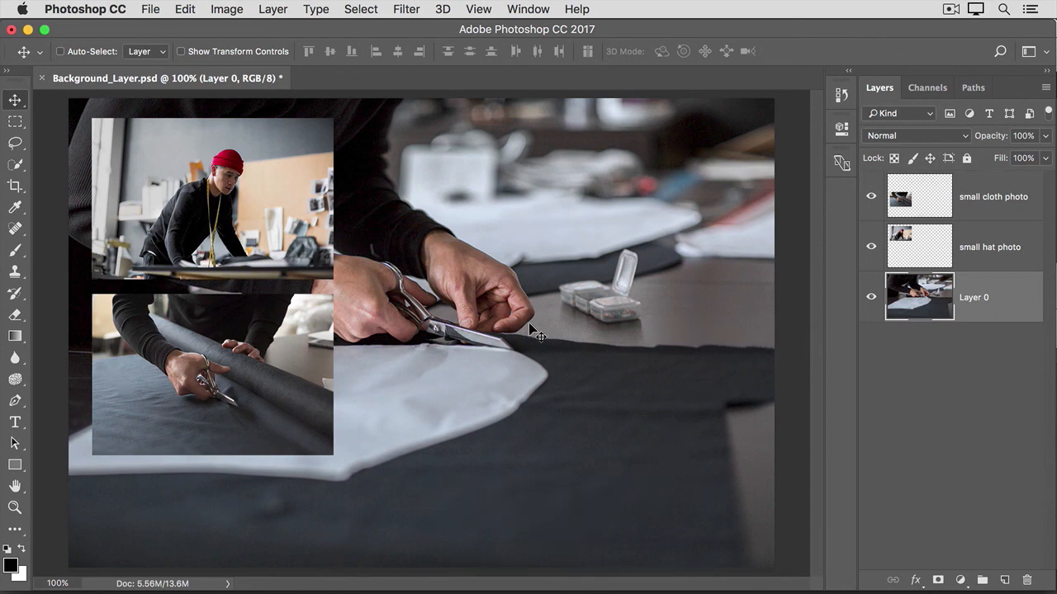
pyautogui.moveTo(529, 327); pyautogui.dragTo(728, 328)
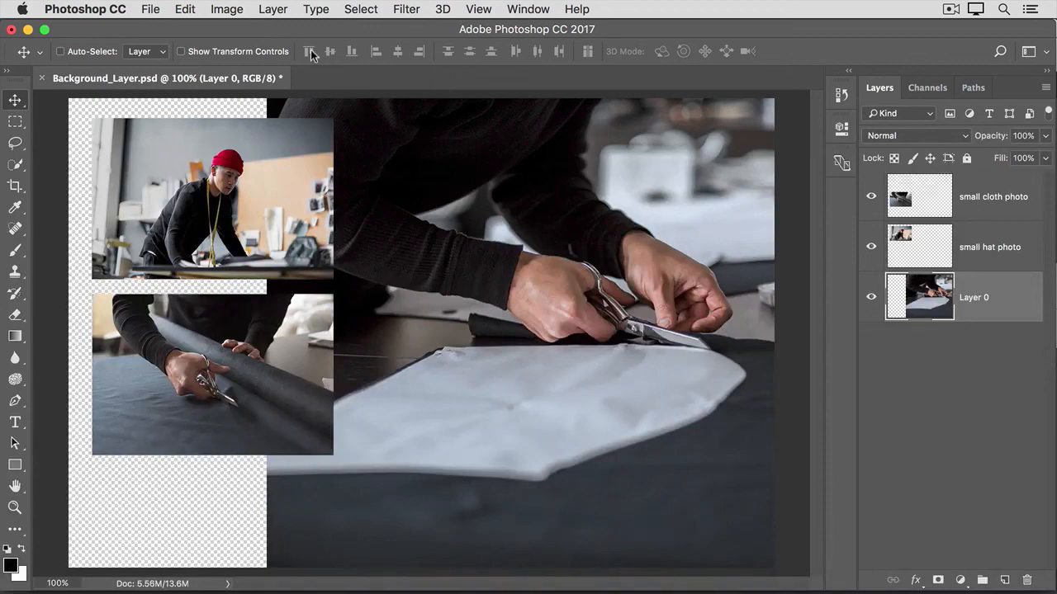
pyautogui.click(272, 10)
pyautogui.moveTo(279, 29)
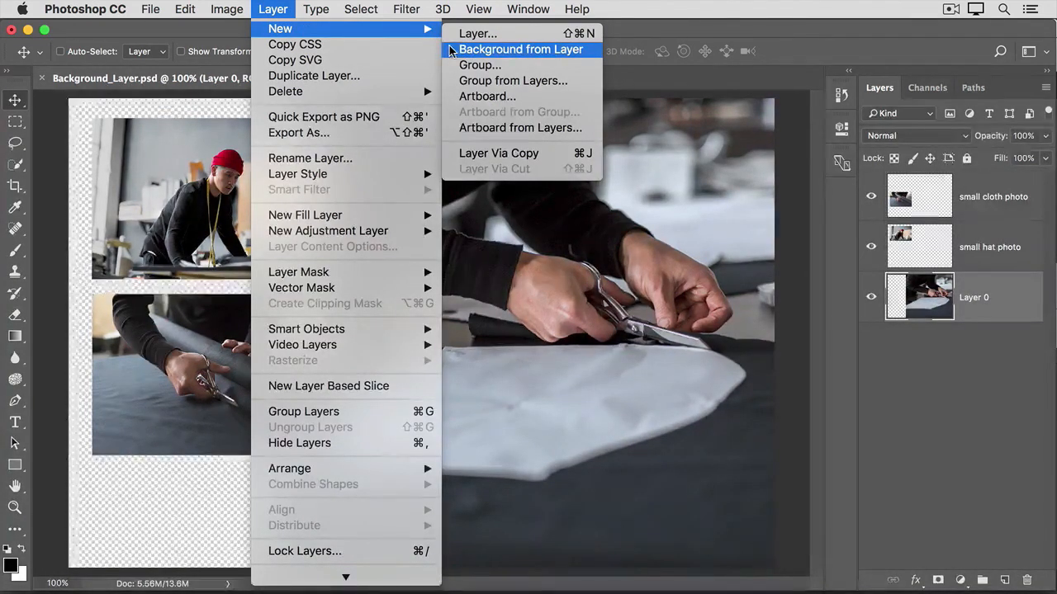
pyautogui.click(665, 38)
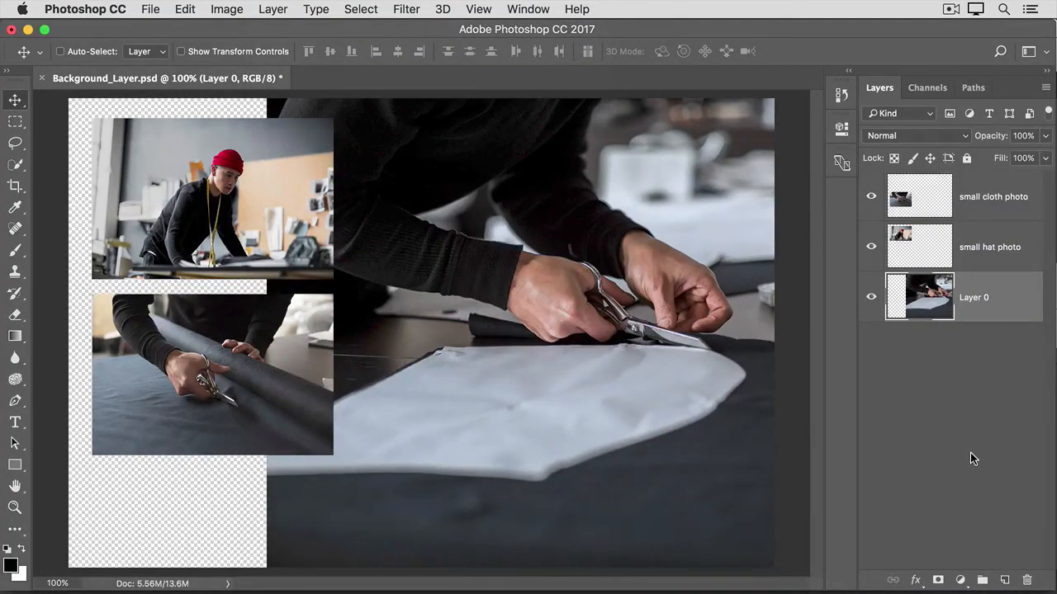
# Add a new blank layer beneath Layer 0 and fill it with white.
pyautogui.click(1004, 581)
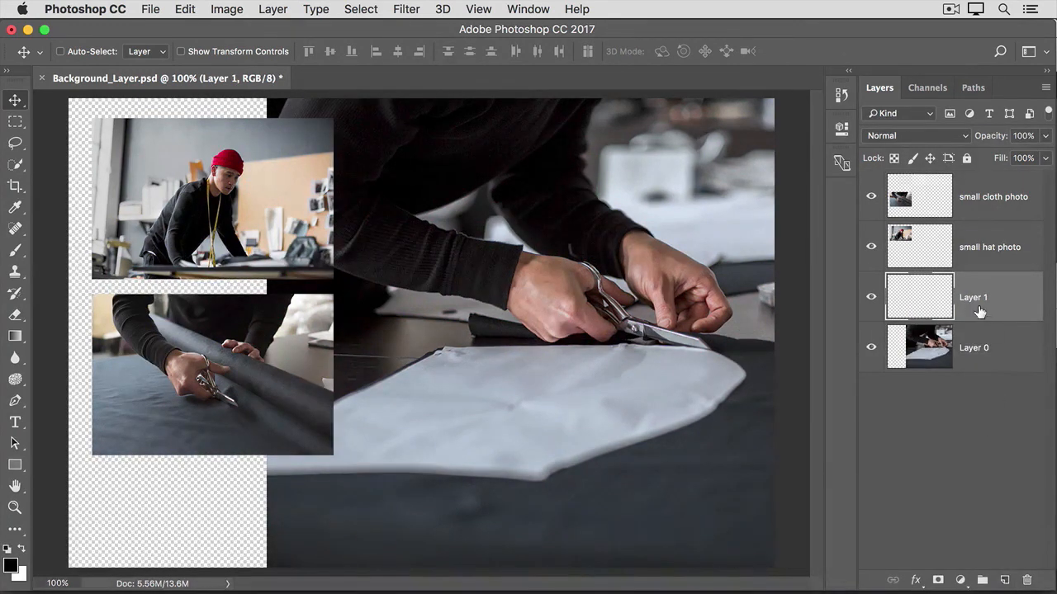
pyautogui.moveTo(1006, 304); pyautogui.dragTo(1009, 378)
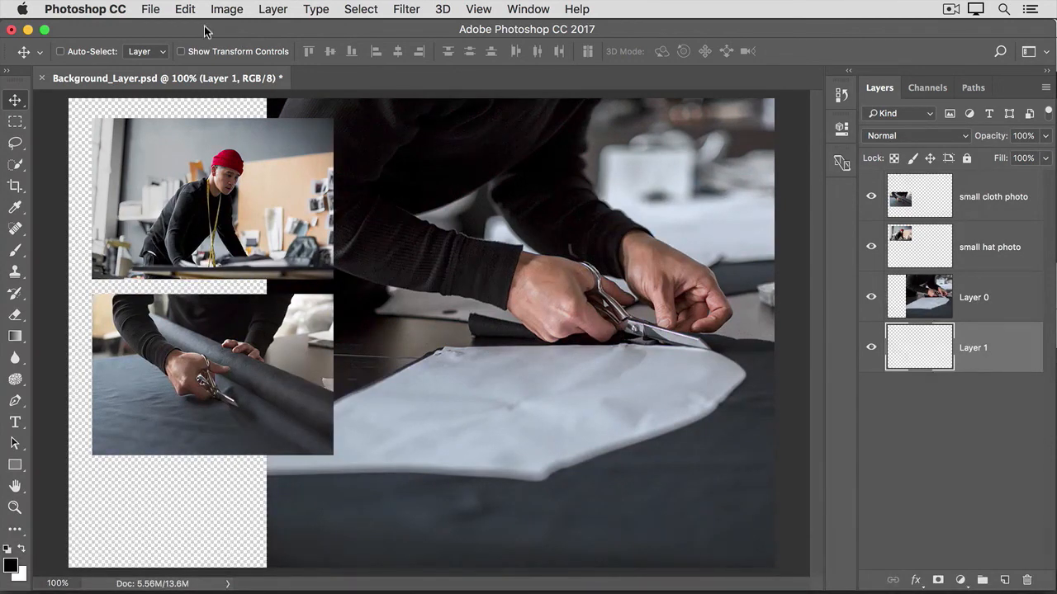
pyautogui.click(181, 11)
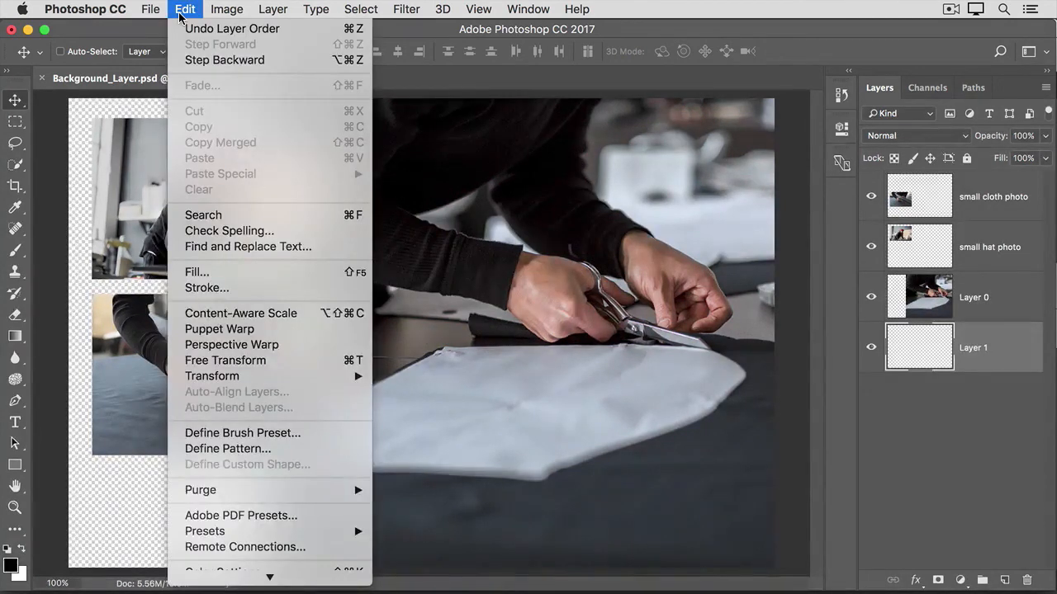
pyautogui.click(198, 271)
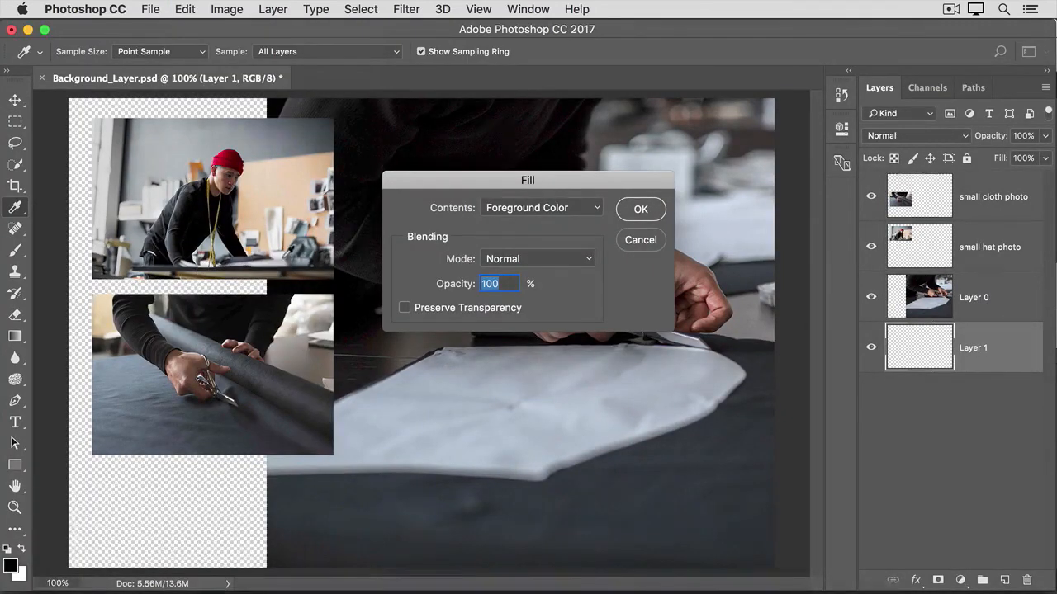
pyautogui.click(598, 213)
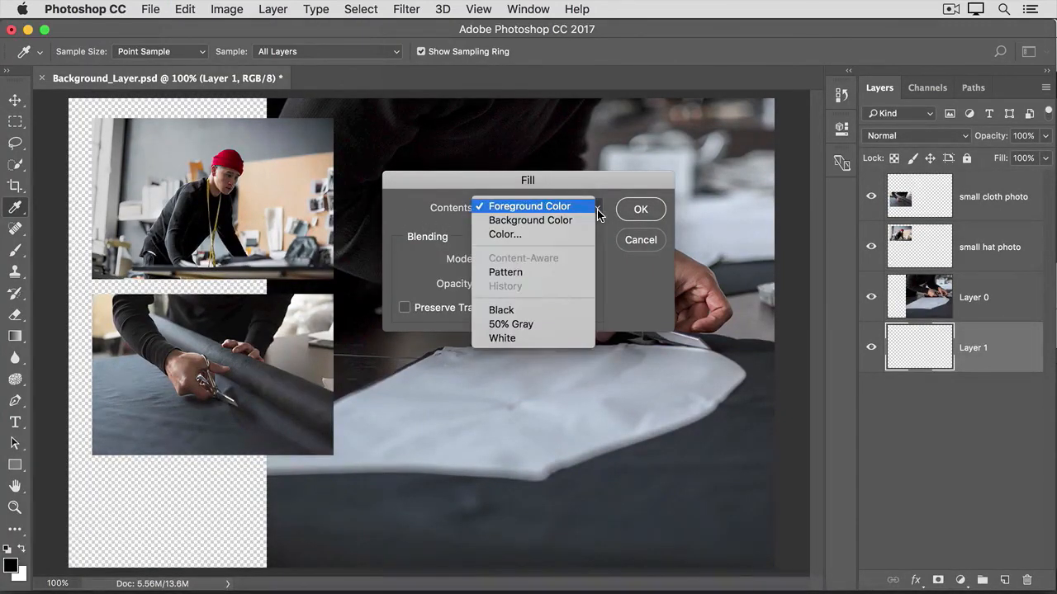
pyautogui.click(585, 338)
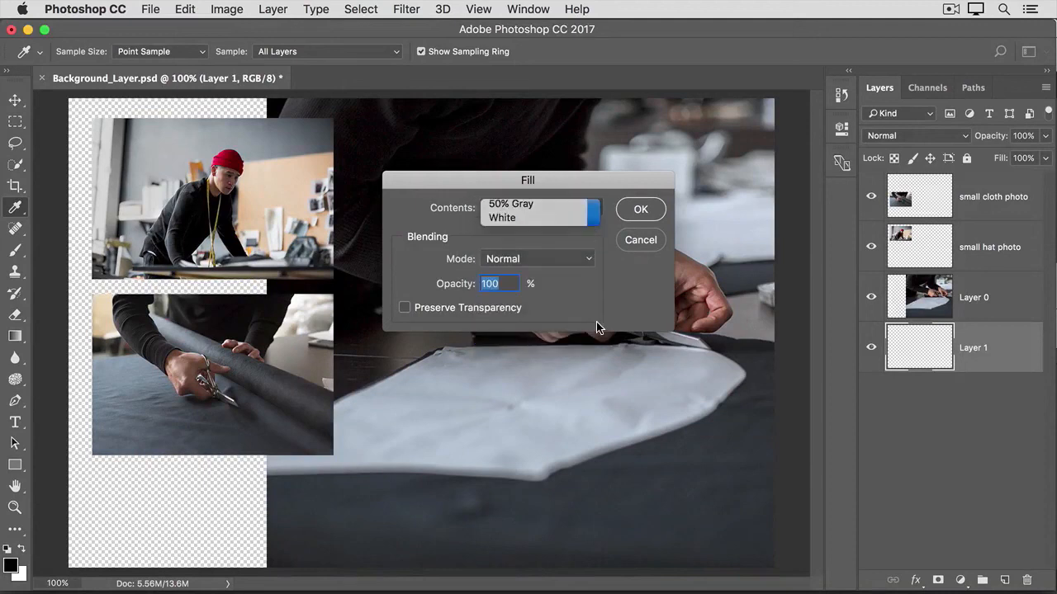
pyautogui.click(638, 208)
pyautogui.press('v')
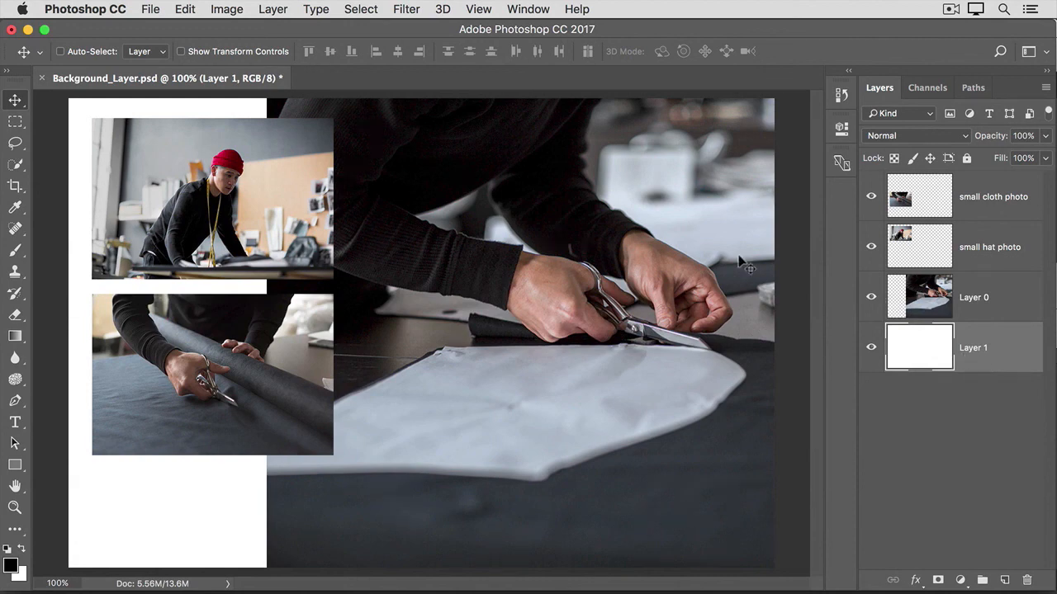
# Convert the white Layer 1 at the bottom of the layer stack into the document's Background layer.
pyautogui.click(272, 11)
pyautogui.moveTo(280, 29)
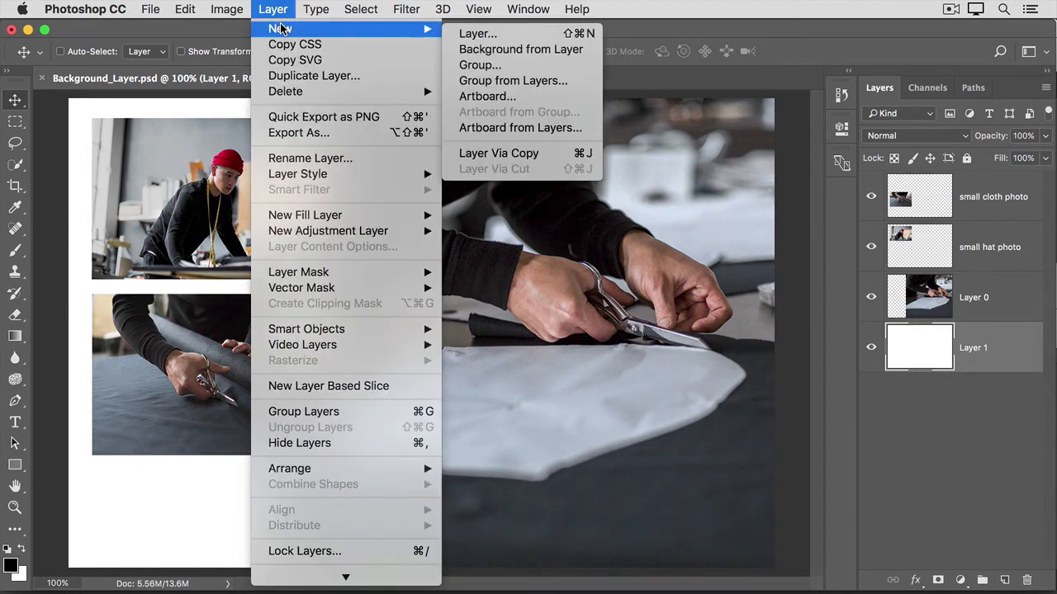
pyautogui.click(463, 49)
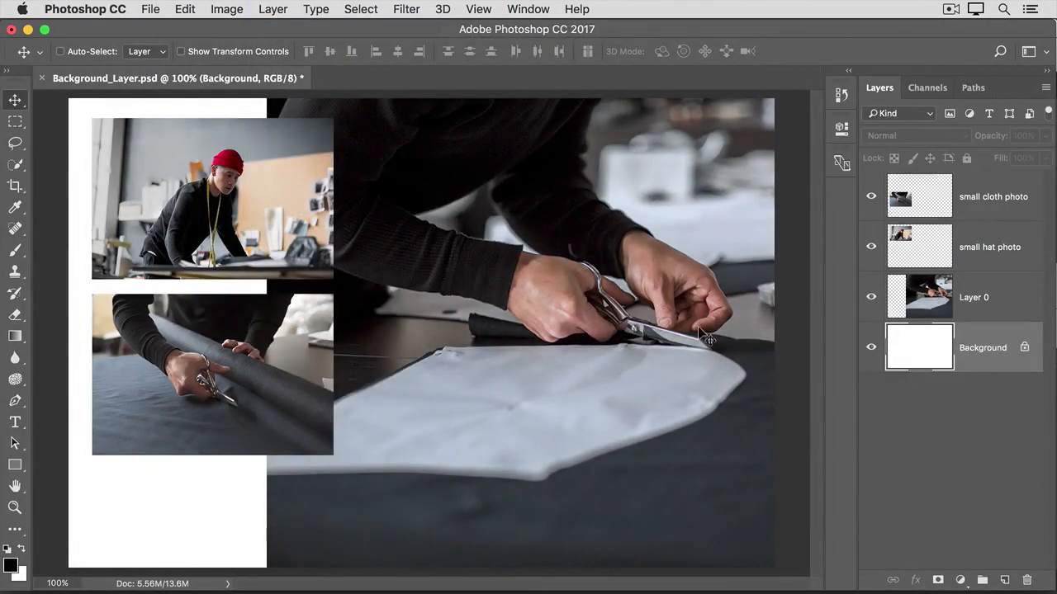
# Try to move the white Background layer on the canvas and to reorder it above Layer 0.
pyautogui.moveTo(743, 355); pyautogui.dragTo(644, 299)
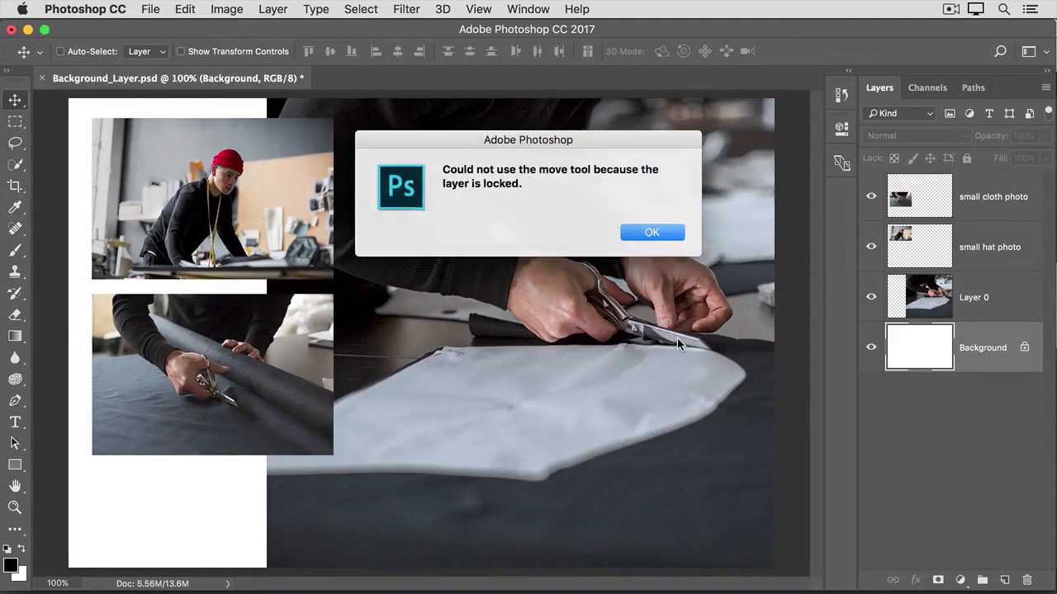
pyautogui.click(652, 232)
pyautogui.moveTo(1017, 350); pyautogui.dragTo(998, 281)
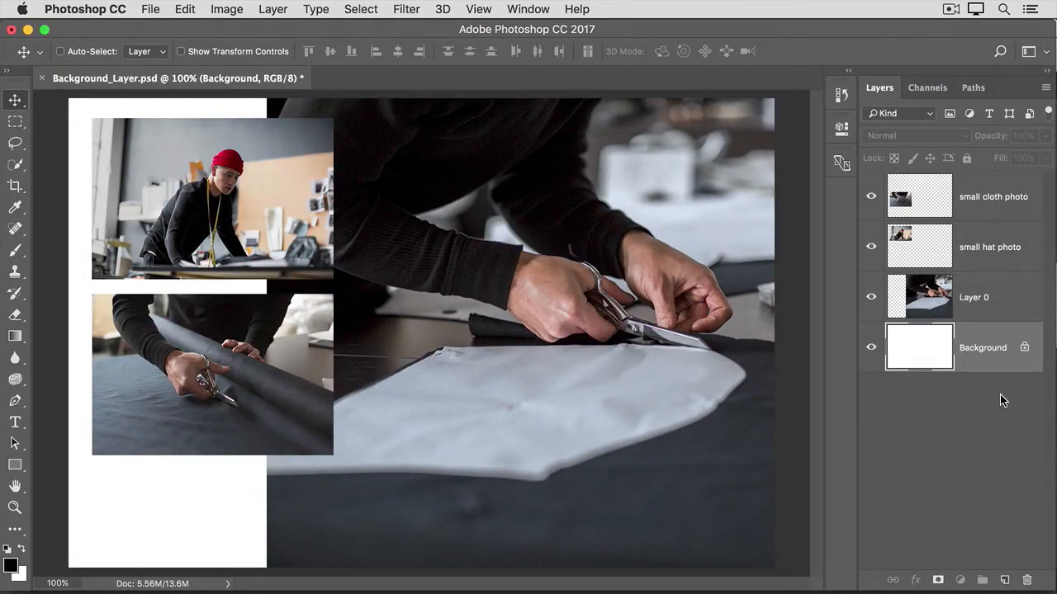